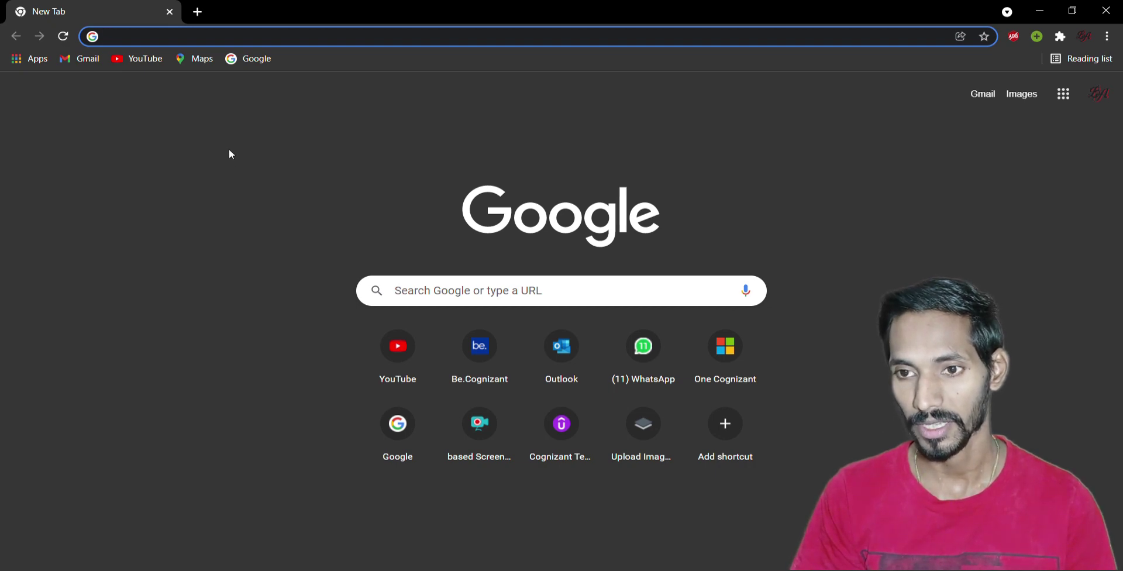
Load ICICI Bank's Insta Save Salary Account personal-details page from the pasted buy.icicibank.com address.
left_click(184, 37)
type("https://buy.icicibank.com/salary-account/personal-details")
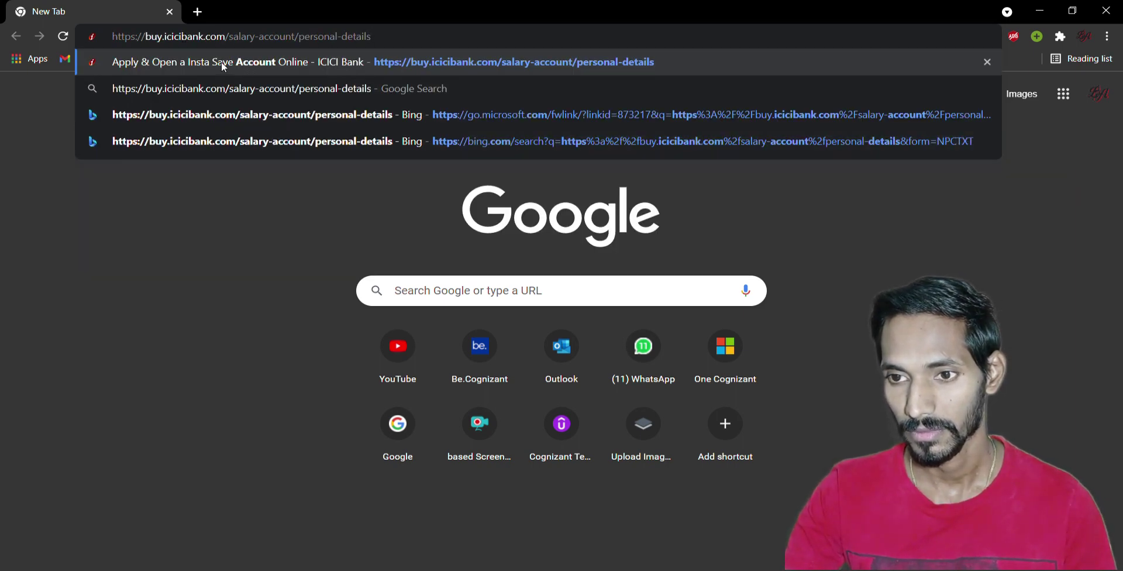
left_click(509, 68)
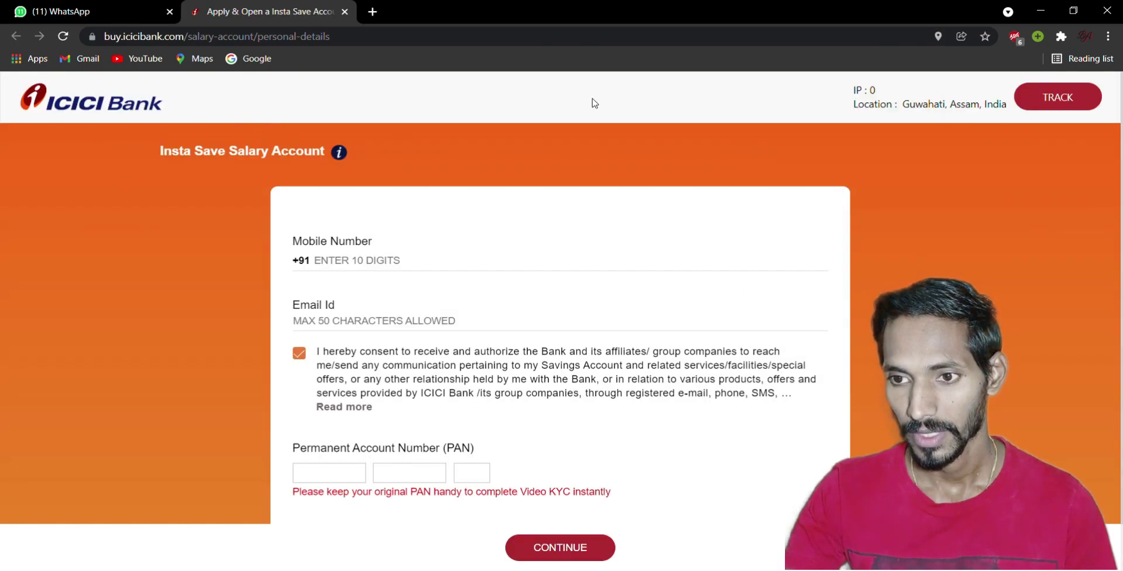
Enter the mobile number, choose the suggested Gmail address, and begin entering the PAN.
left_click(357, 267)
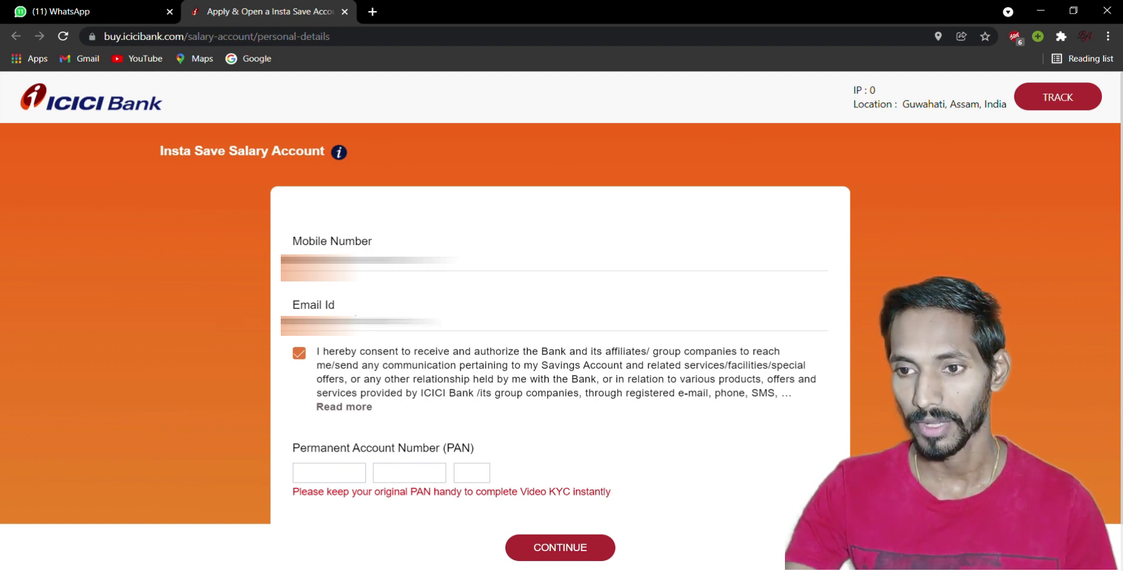
type("@")
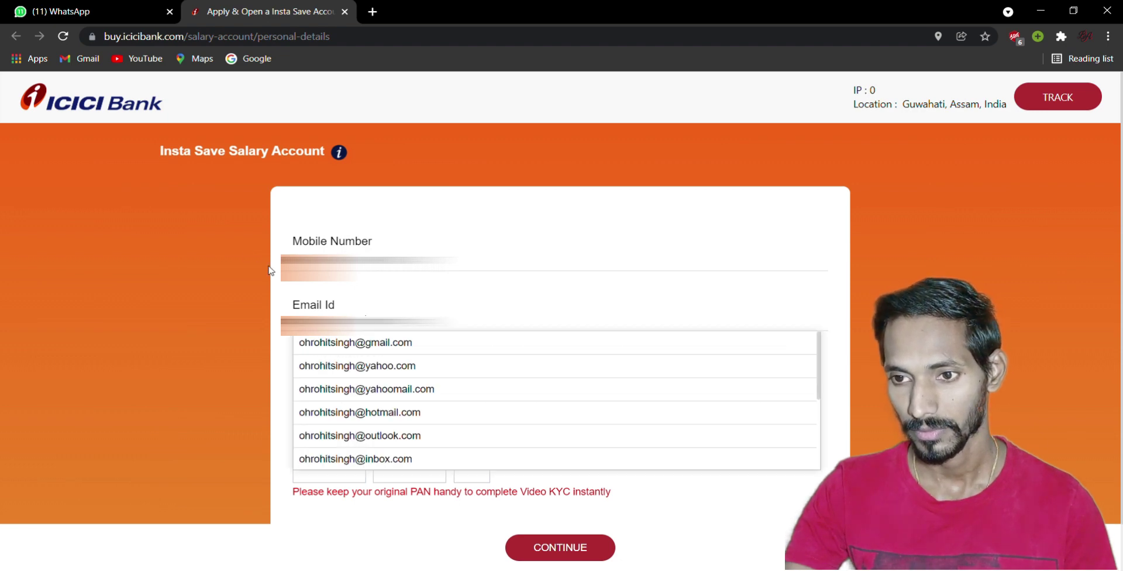
left_click(323, 346)
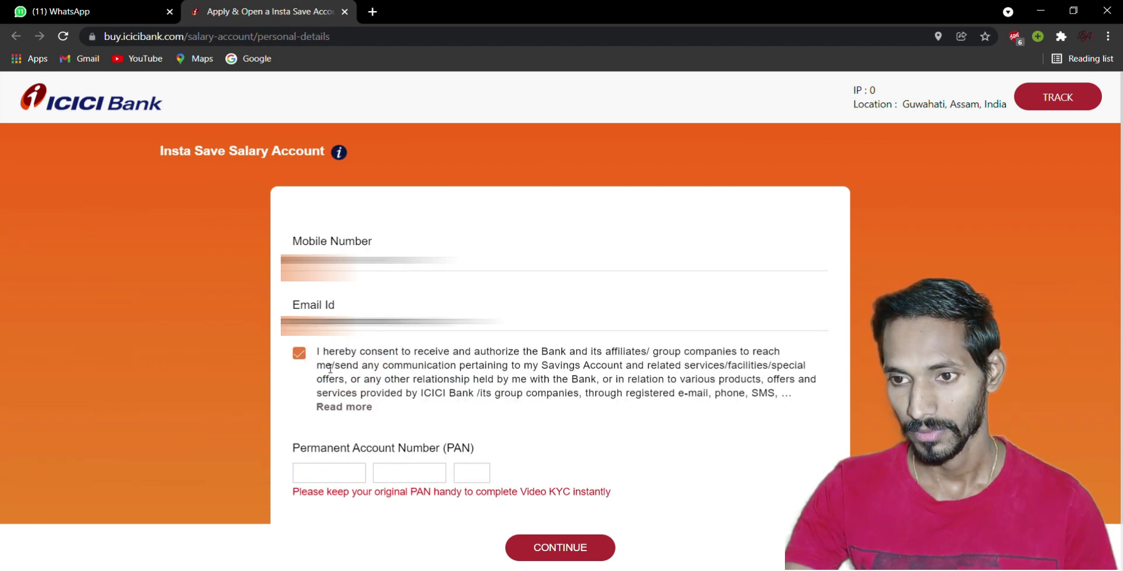
left_click(324, 484)
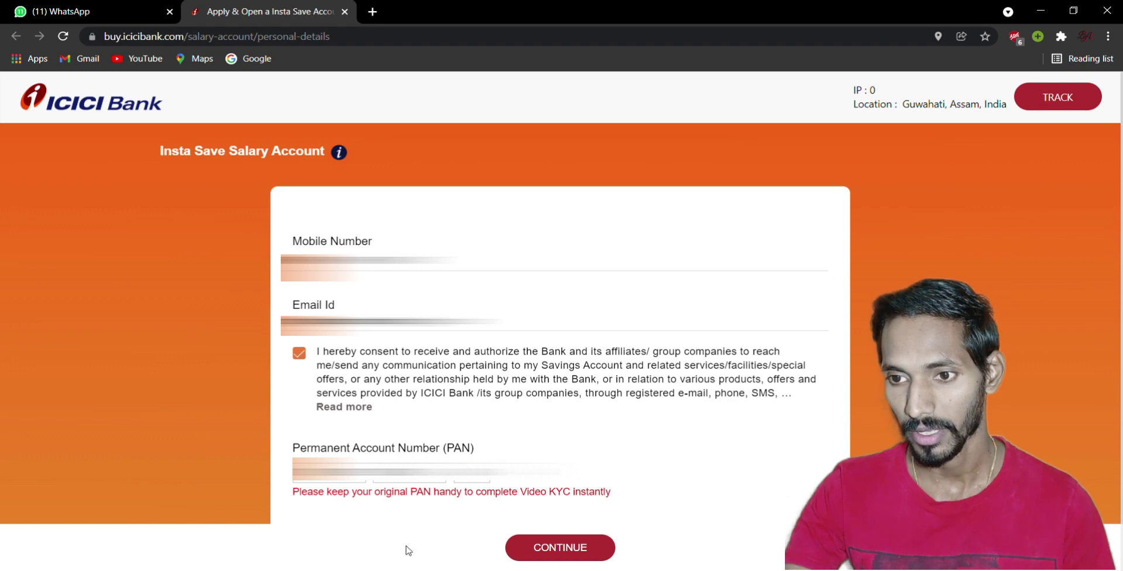
Submit the personal details, then enter and submit the six-digit mobile/e-mail OTP.
left_click(563, 546)
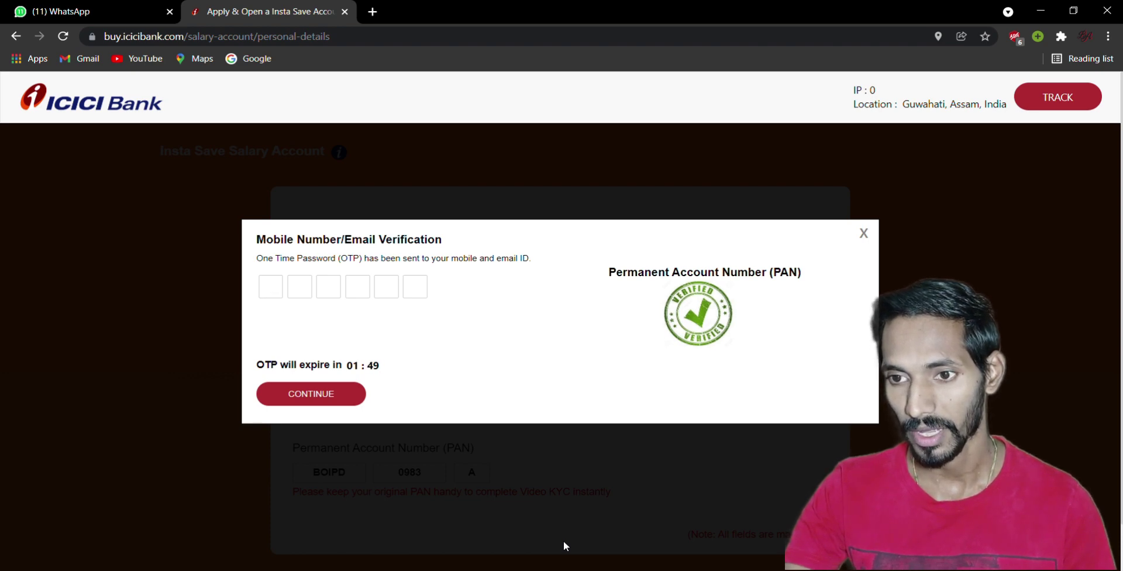
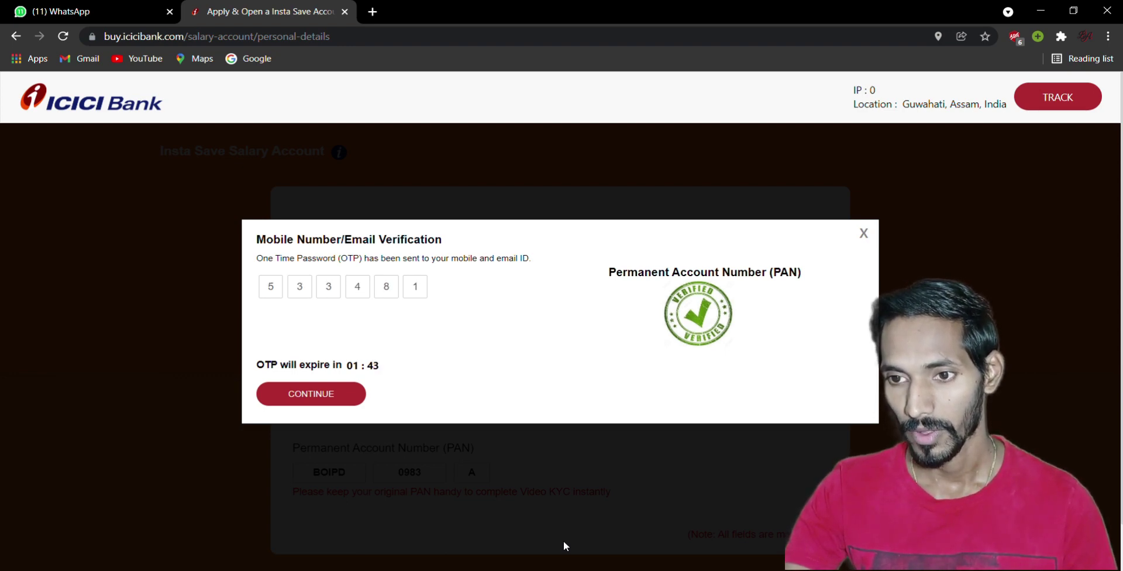
left_click(317, 398)
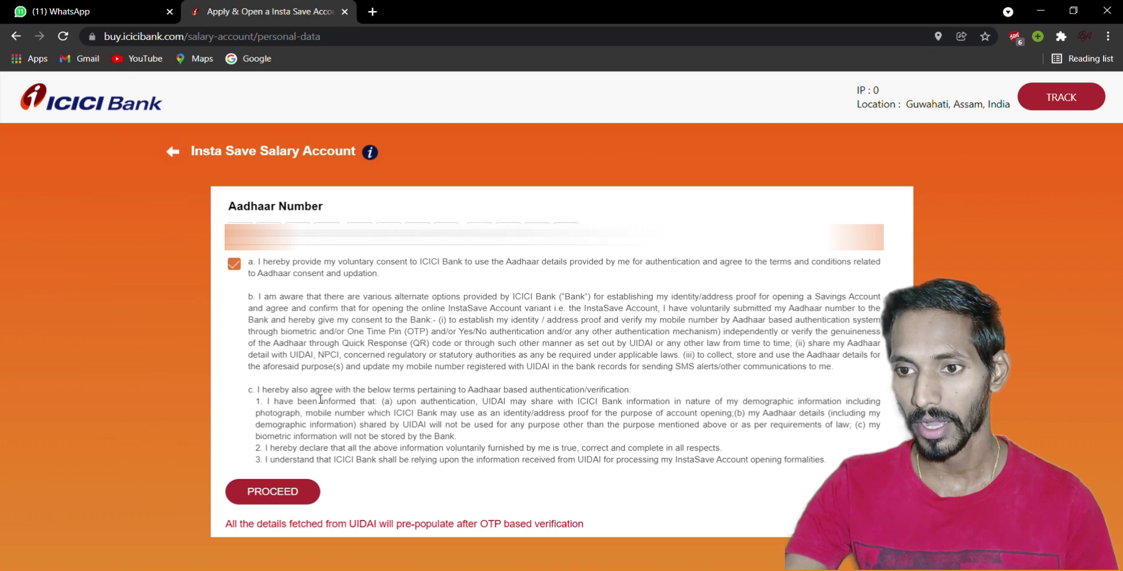
Proceed with the entered Aadhaar number to request UIDAI verification.
left_click(270, 497)
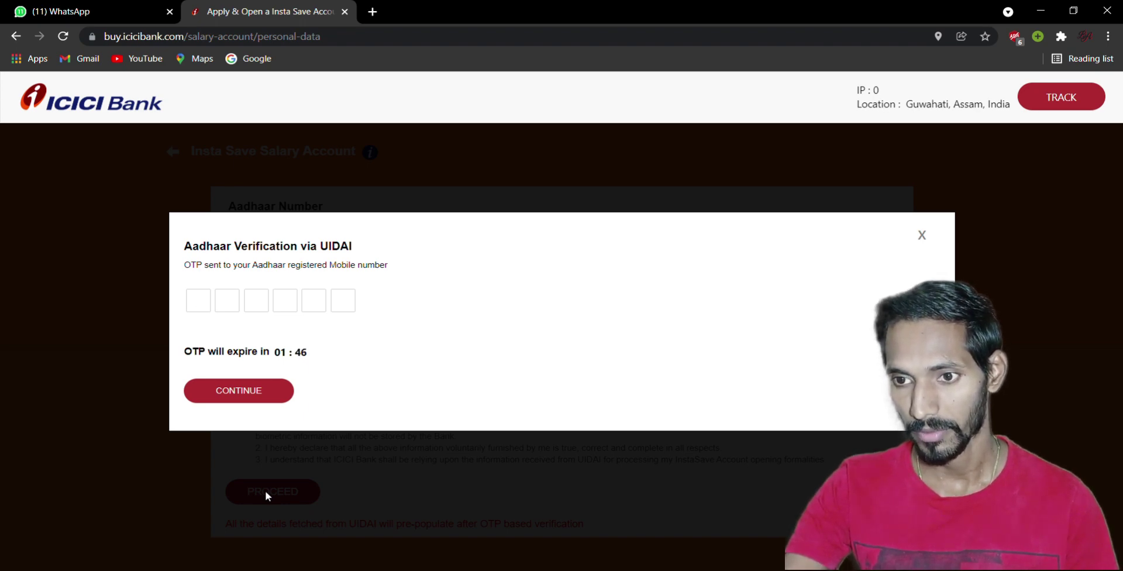
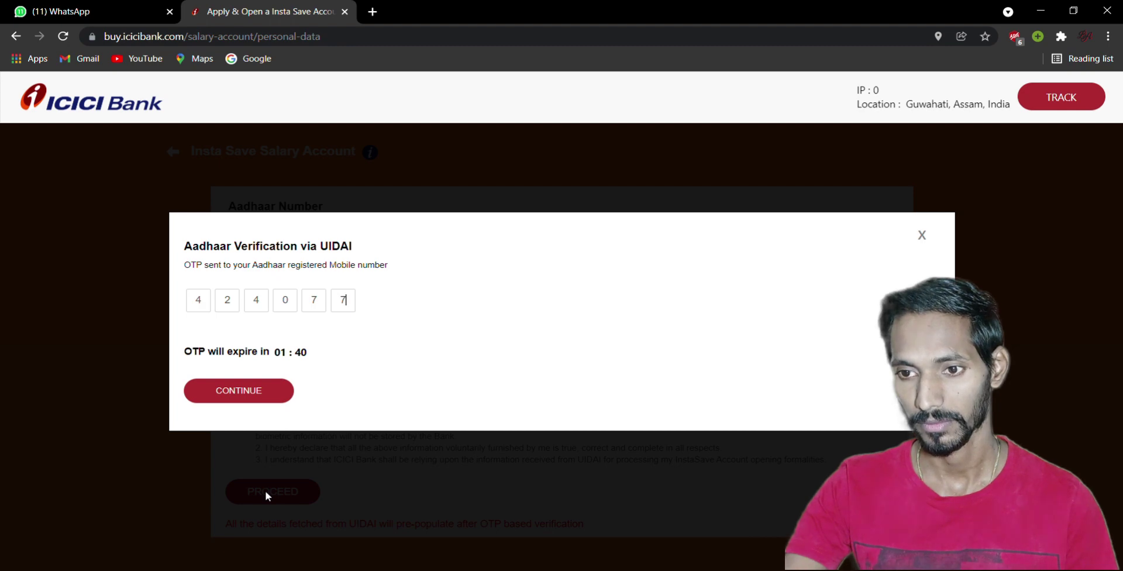
Enter the six-digit Aadhaar OTP and submit it.
left_click(227, 390)
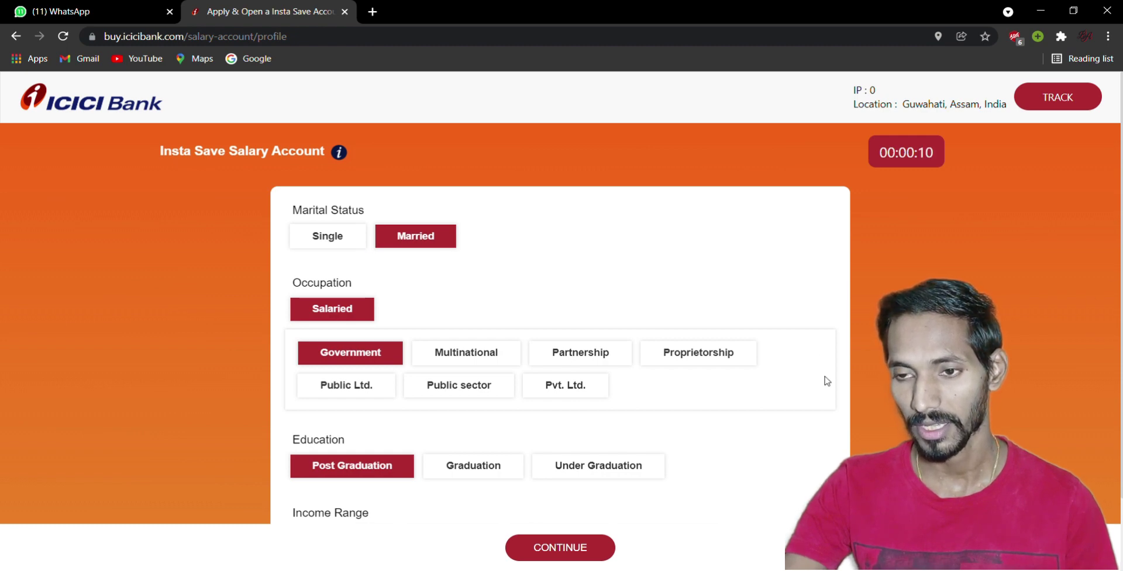
Choose Under Graduation for education and Upto 5 lakhs for income, then continue.
scroll(827, 381, "down", 1)
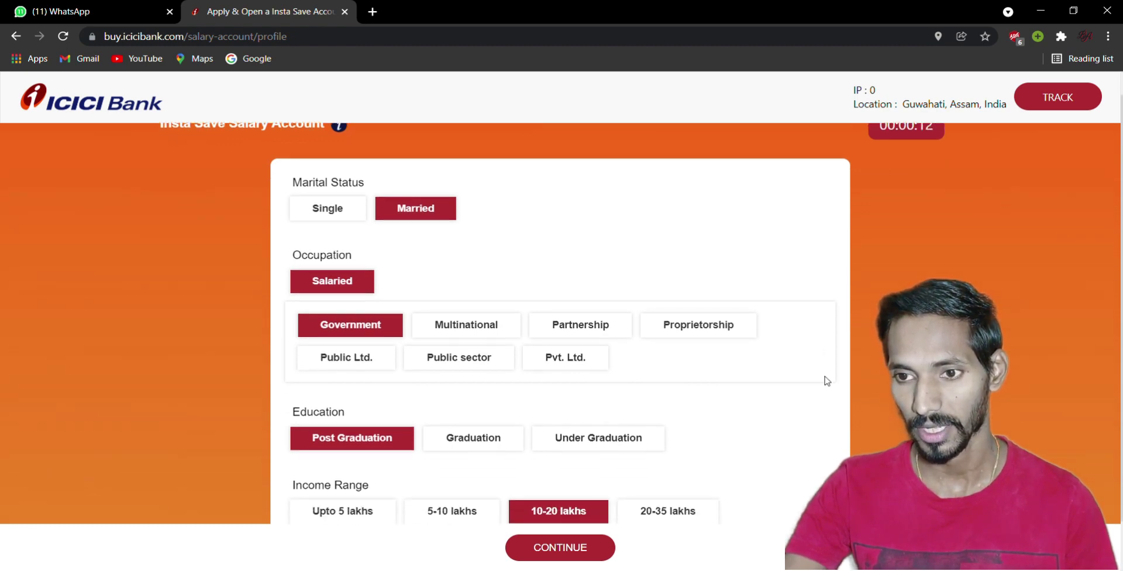
scroll(827, 381, "up", 1)
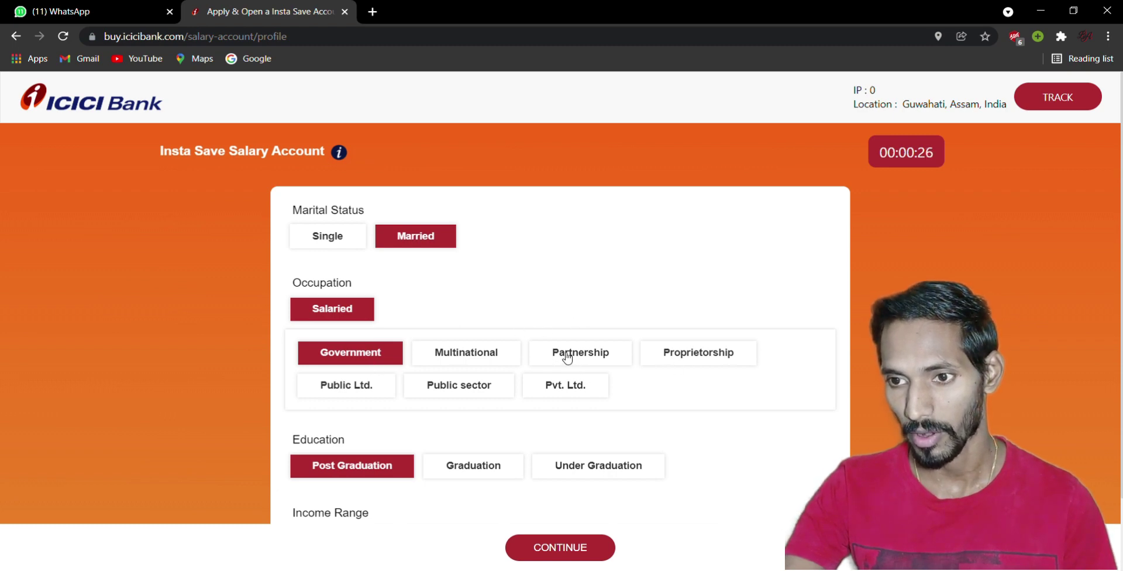
scroll(862, 342, "down", 2)
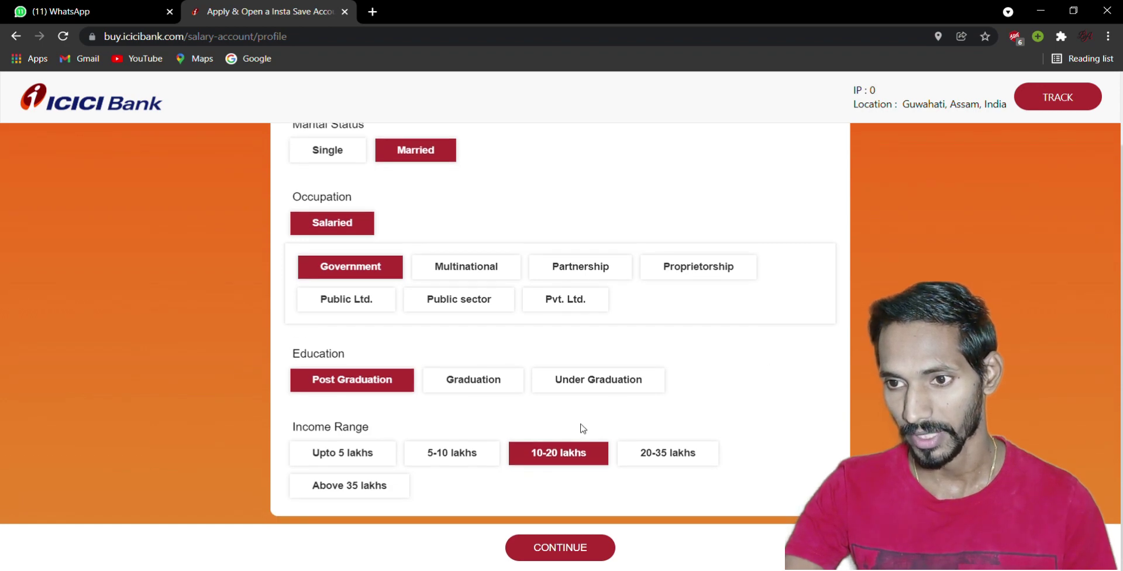
left_click(588, 388)
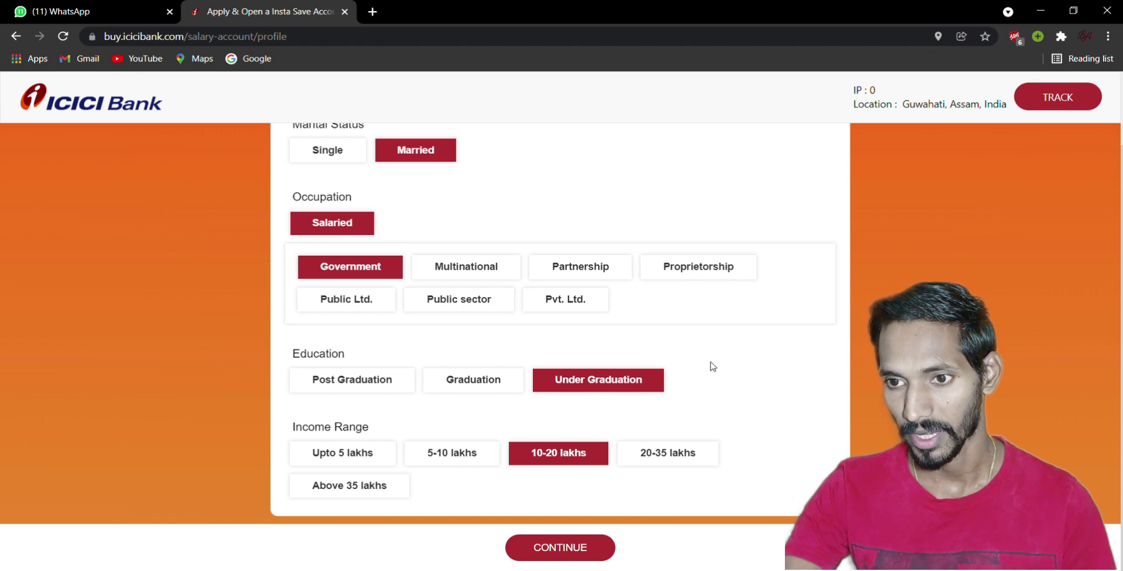
left_click(346, 458)
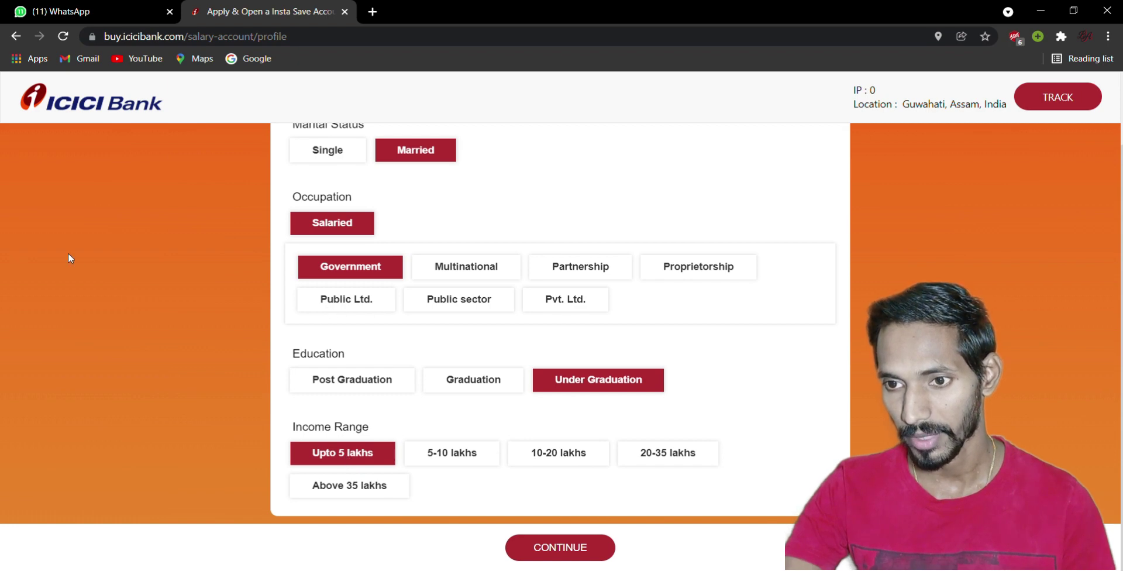
scroll(68, 253, "up", 2)
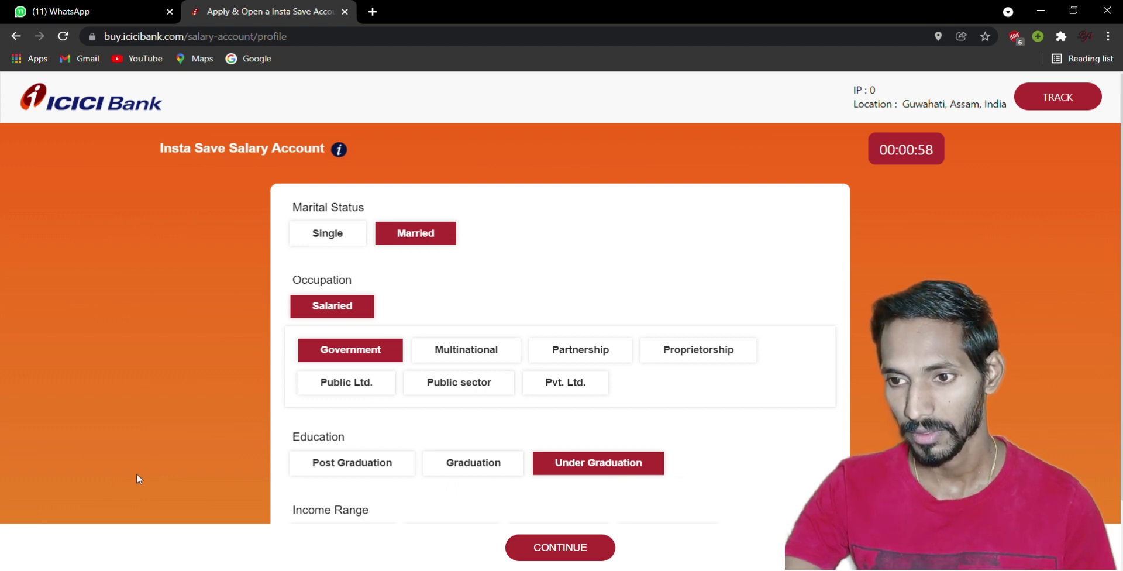
scroll(135, 473, "down", 2)
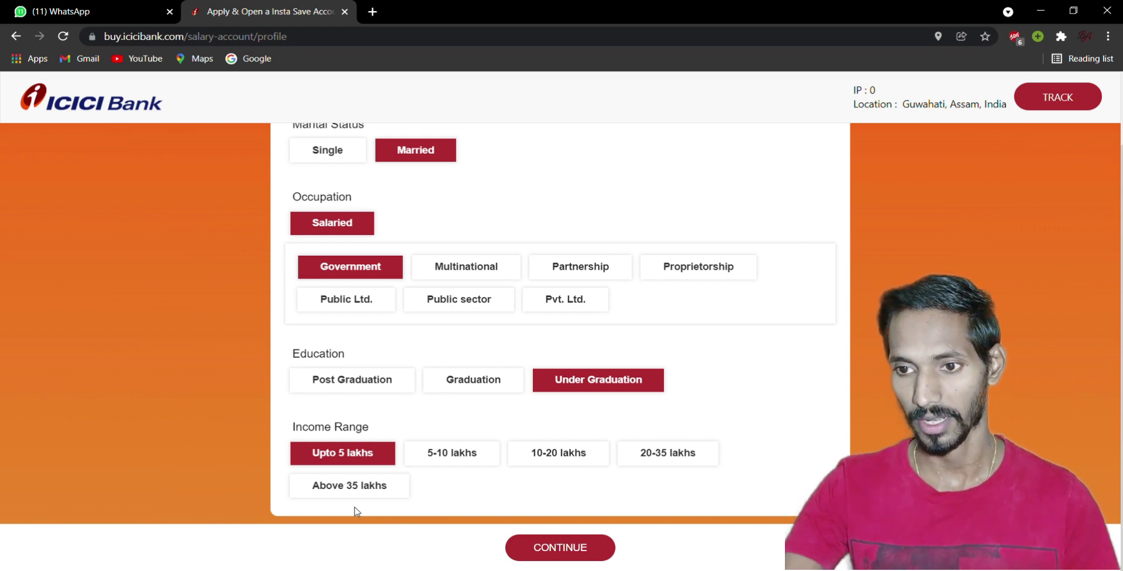
left_click(571, 548)
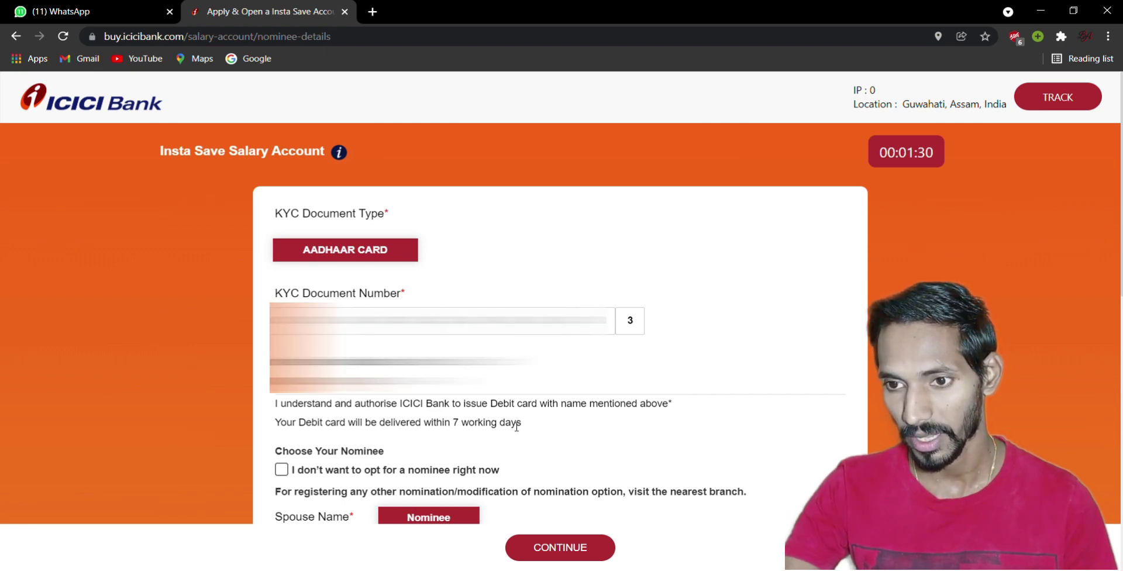
Tick the 'I don't want to opt for a nominee right now' checkbox.
scroll(517, 427, "down", 1)
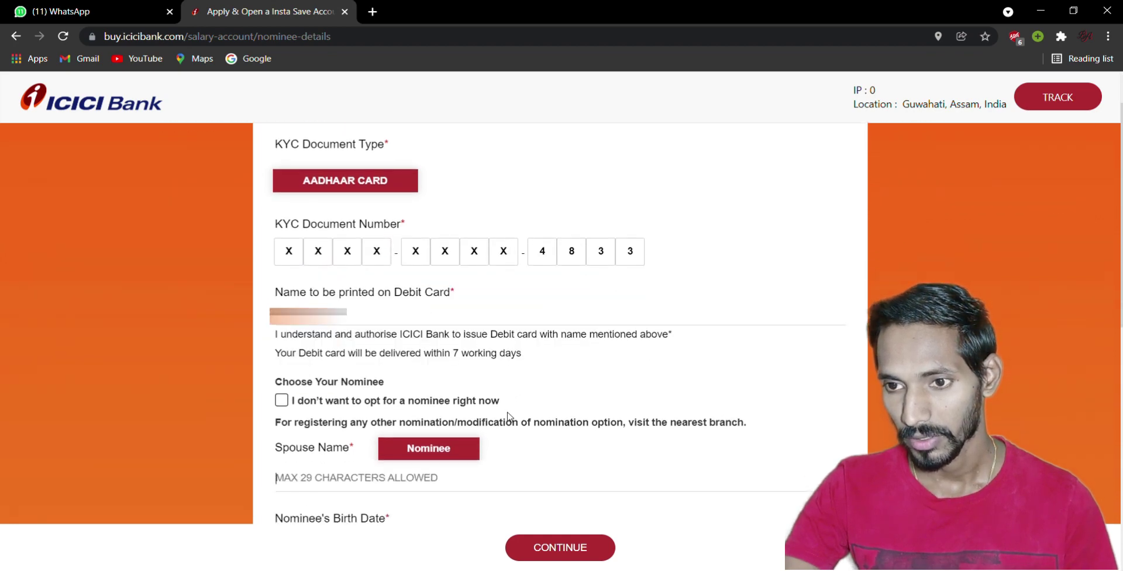
left_click(282, 402)
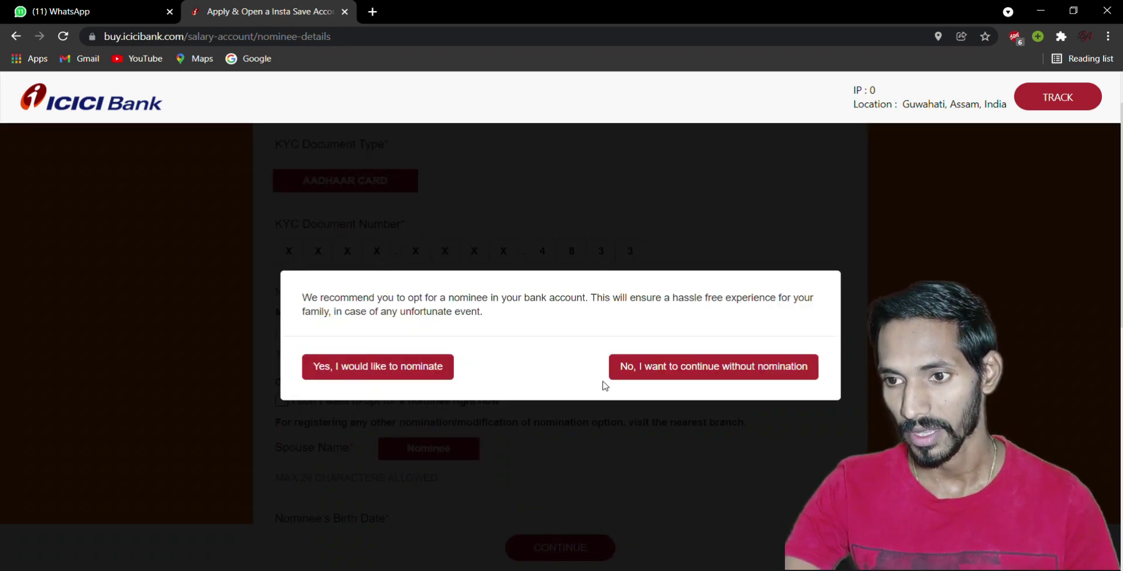
Confirm 'No, I want to continue without nomination'.
left_click(658, 370)
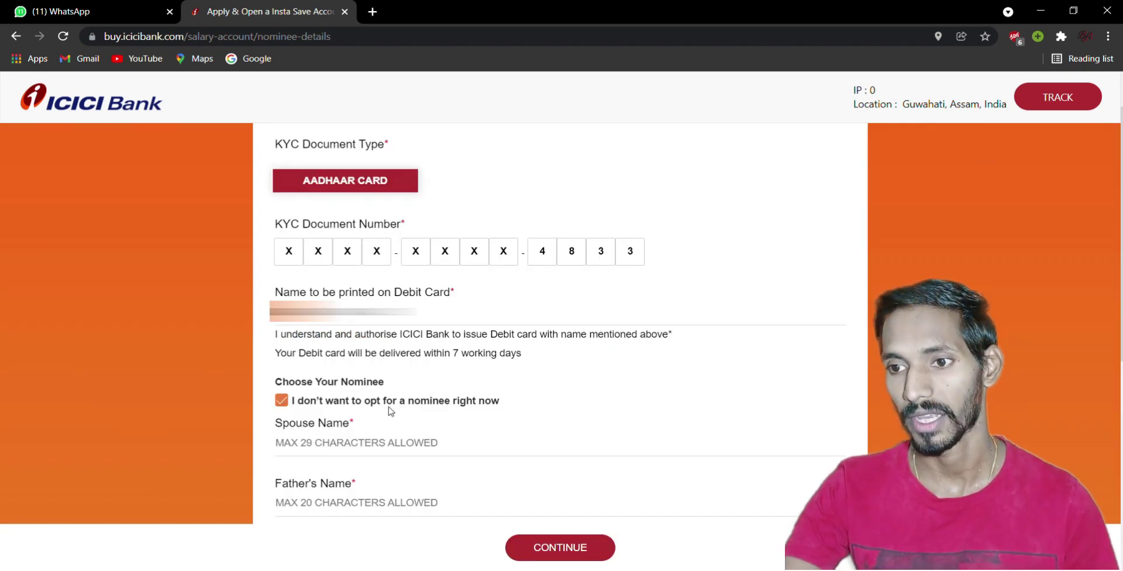
scroll(398, 409, "down", 1)
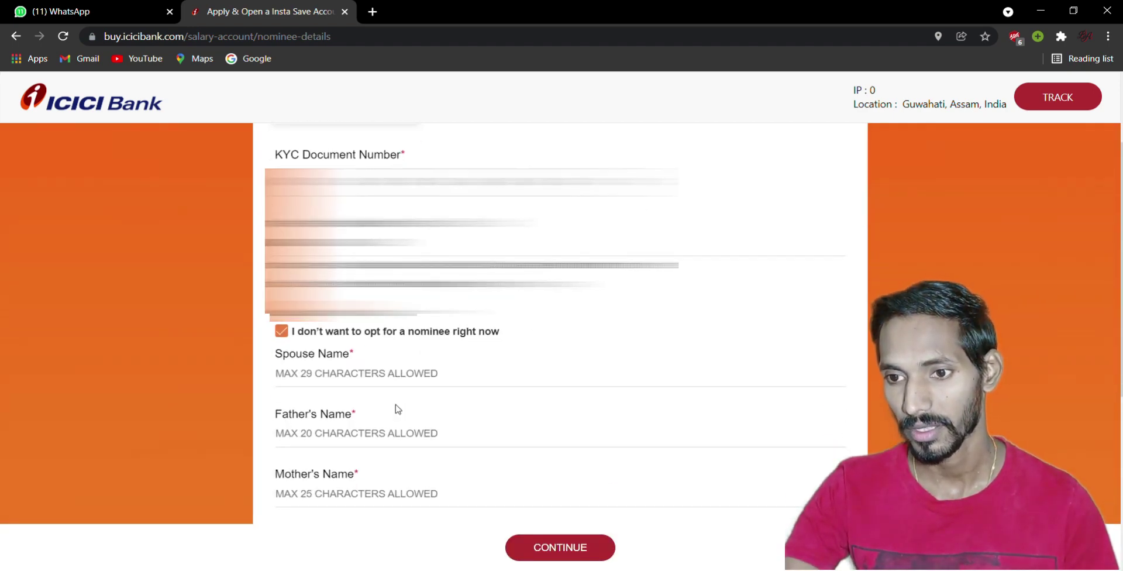
scroll(397, 407, "down", 1)
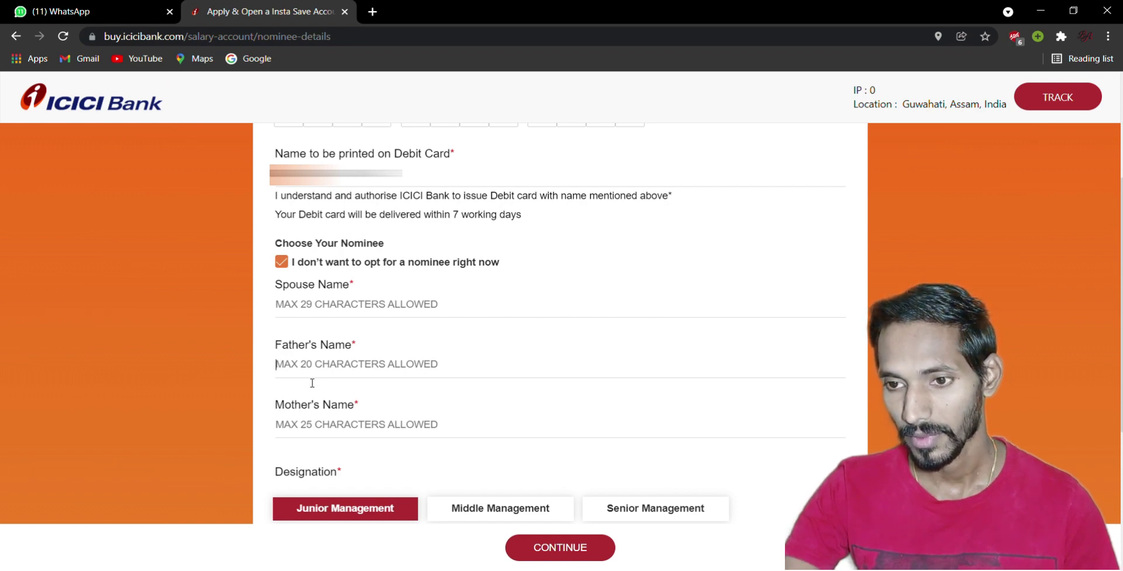
Paste the father's name into the Father's Name field, then select Spouse Name.
left_click(317, 366)
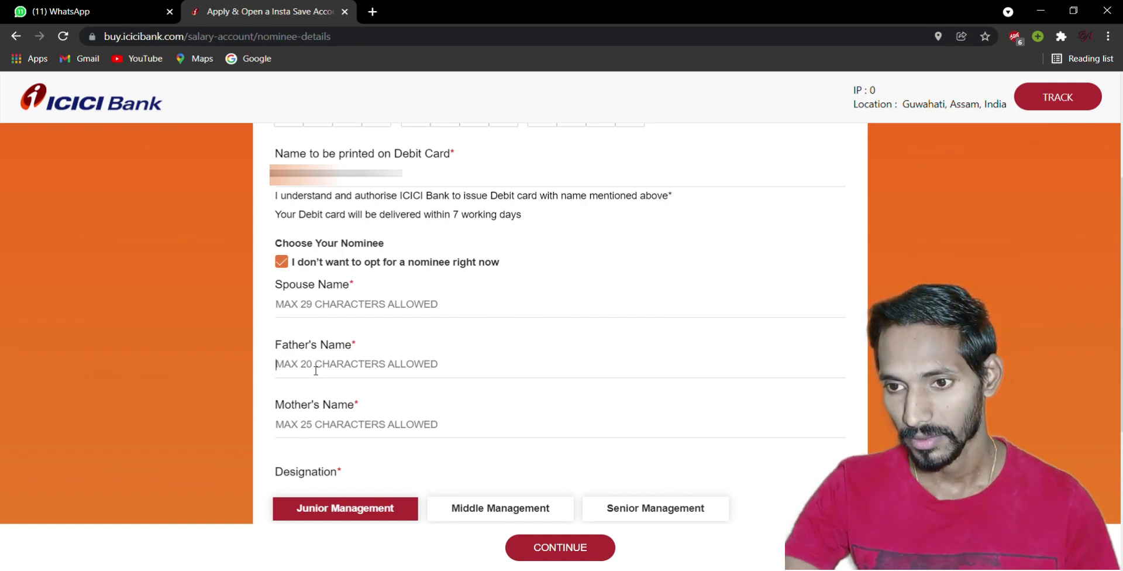
key("ctrl+v")
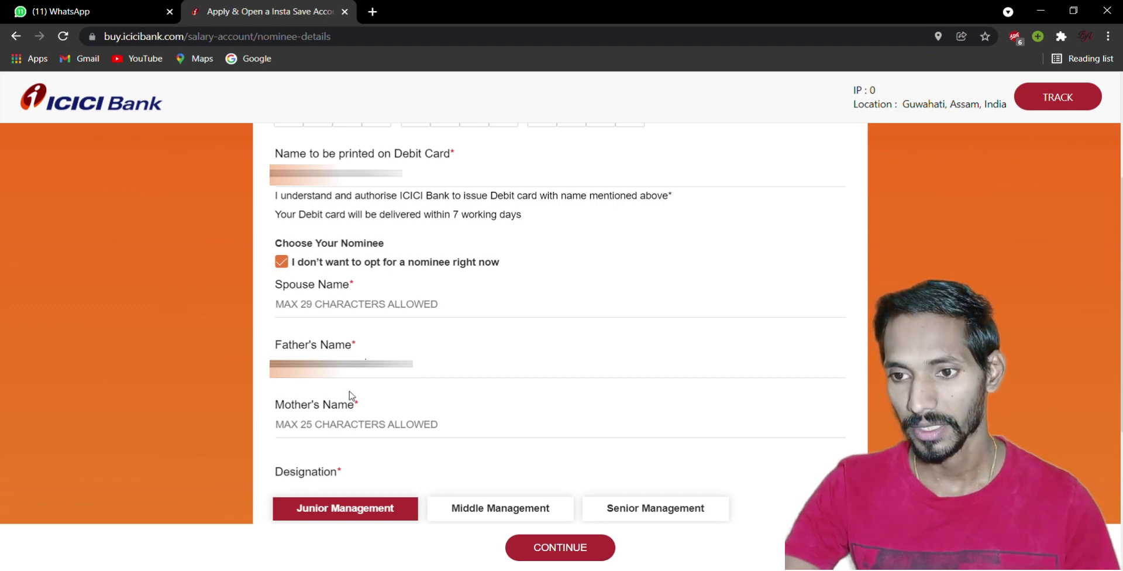
scroll(316, 404, "up", 1)
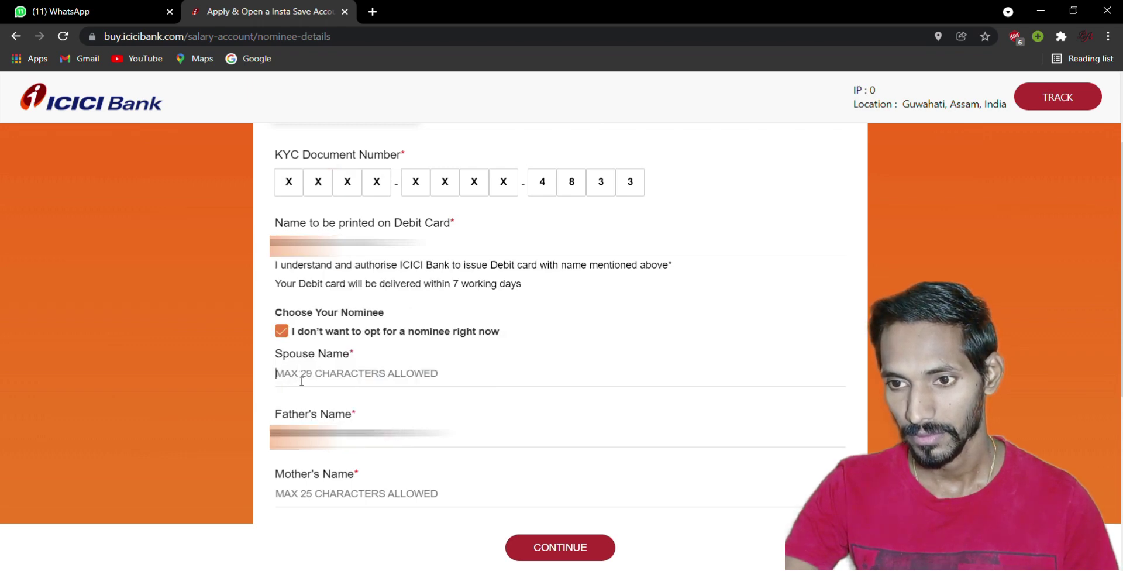
left_click(302, 381)
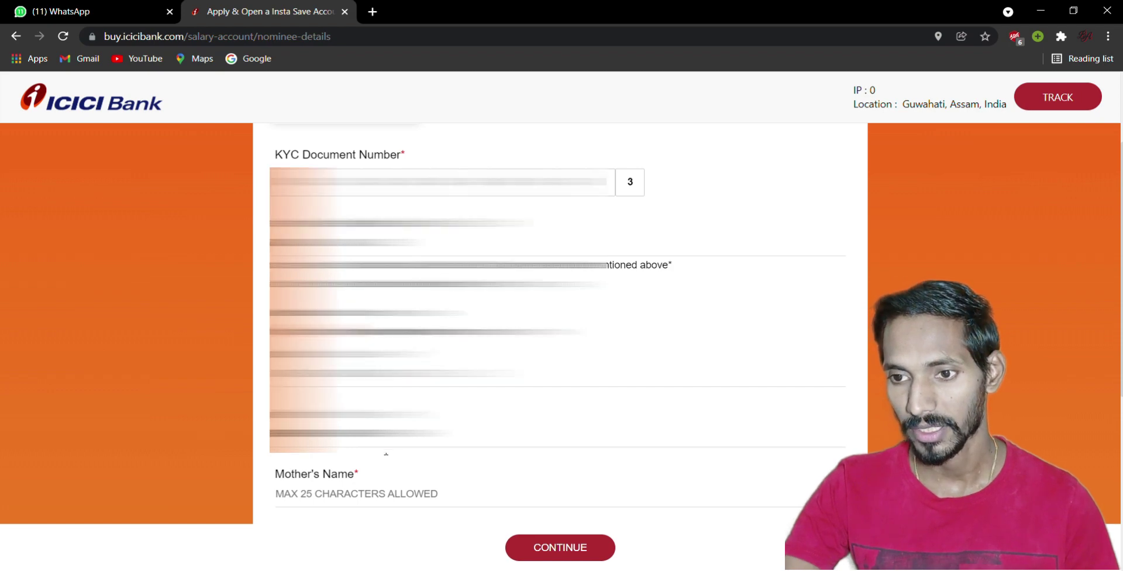
scroll(386, 454, "down", 1)
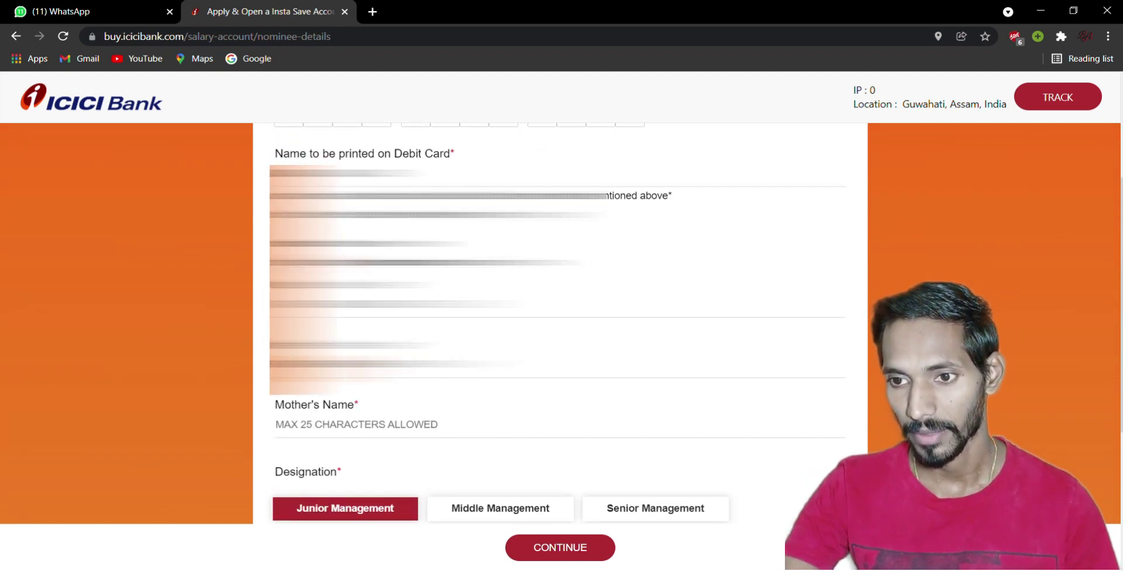
Enter the spouse's name in the nominee's Spouse Name field.
scroll(560, 322, "down", 1)
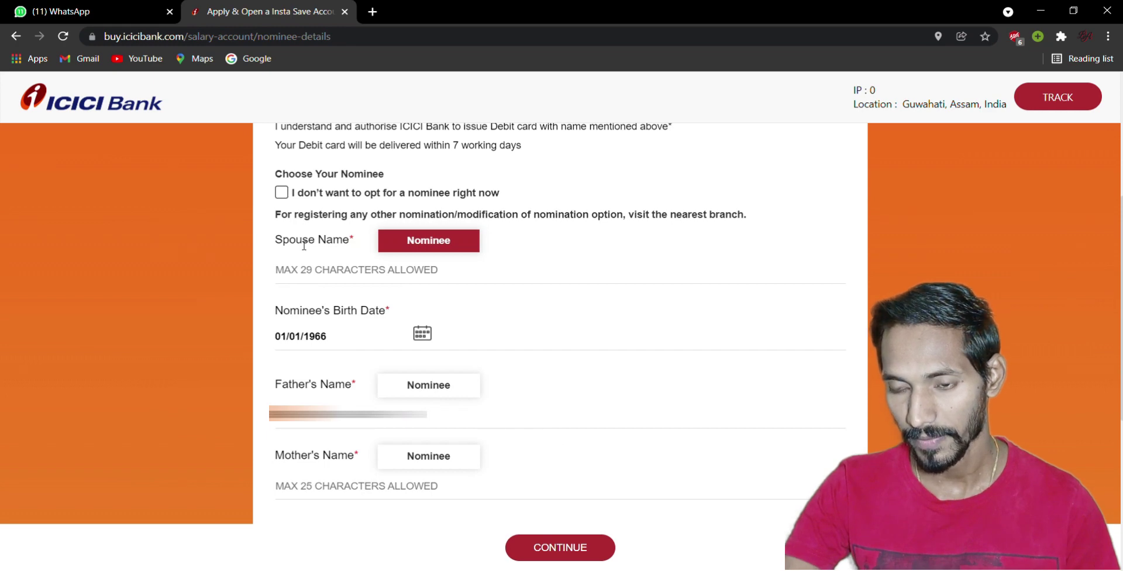
left_click(310, 275)
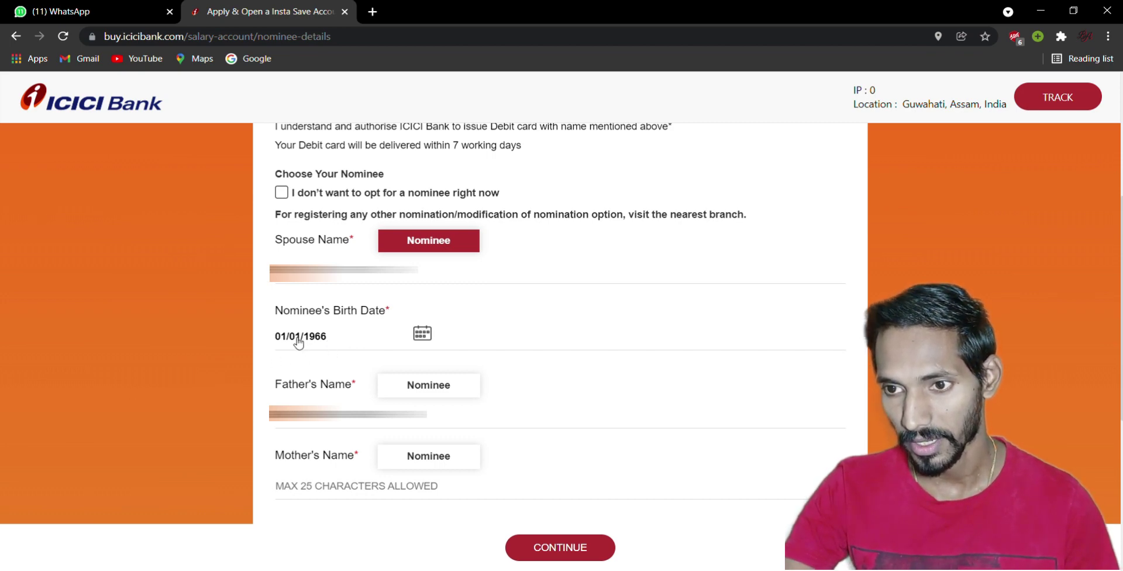
Set the nominee's birth date to 05/06/1970 via the calendar's June and 1970 dropdowns.
left_click(422, 334)
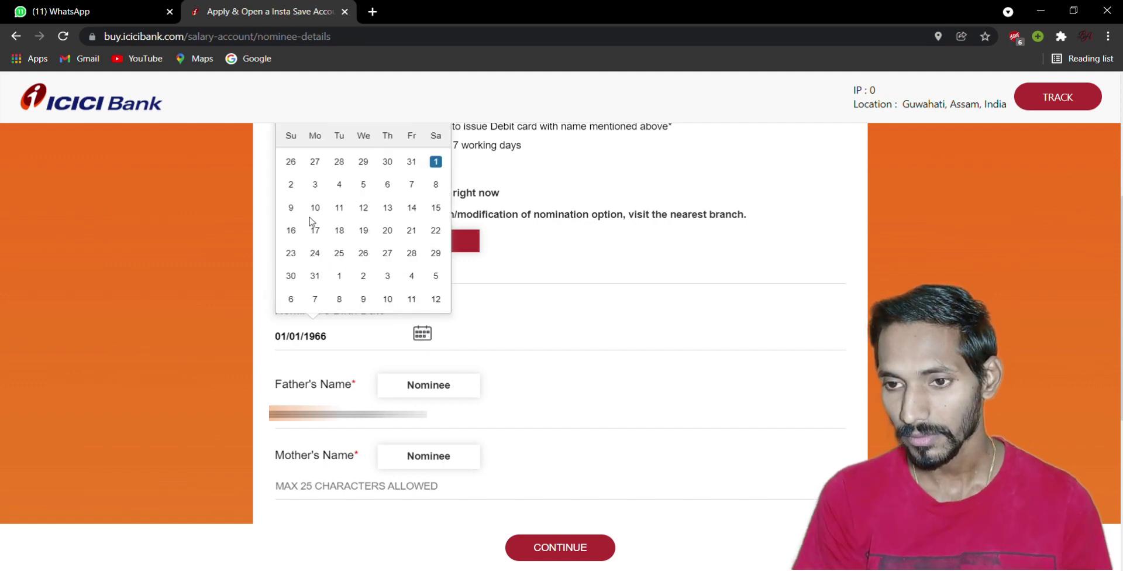
left_click(363, 185)
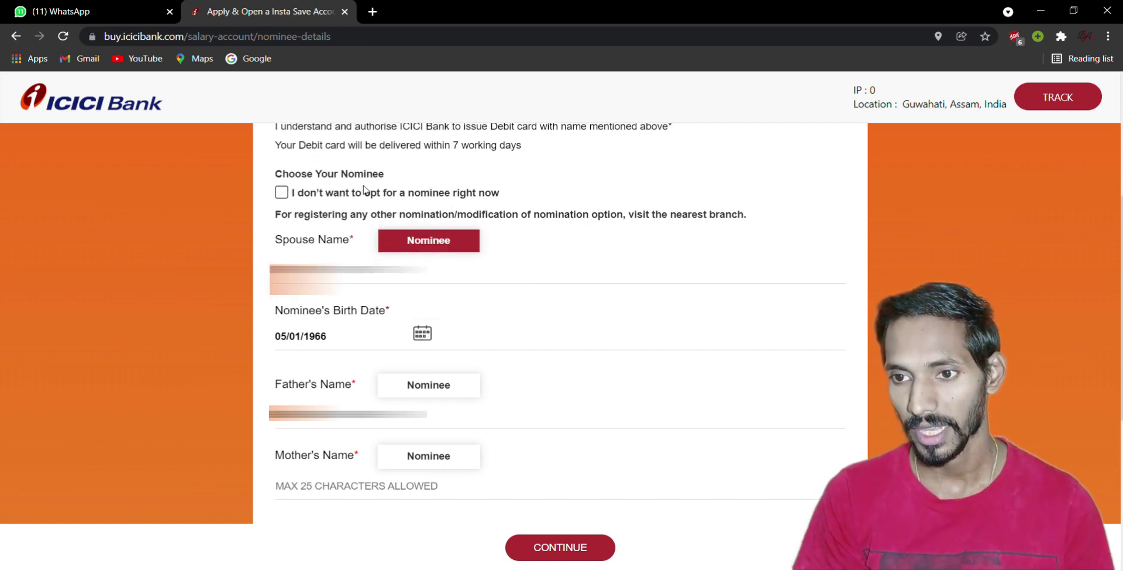
left_click(302, 340)
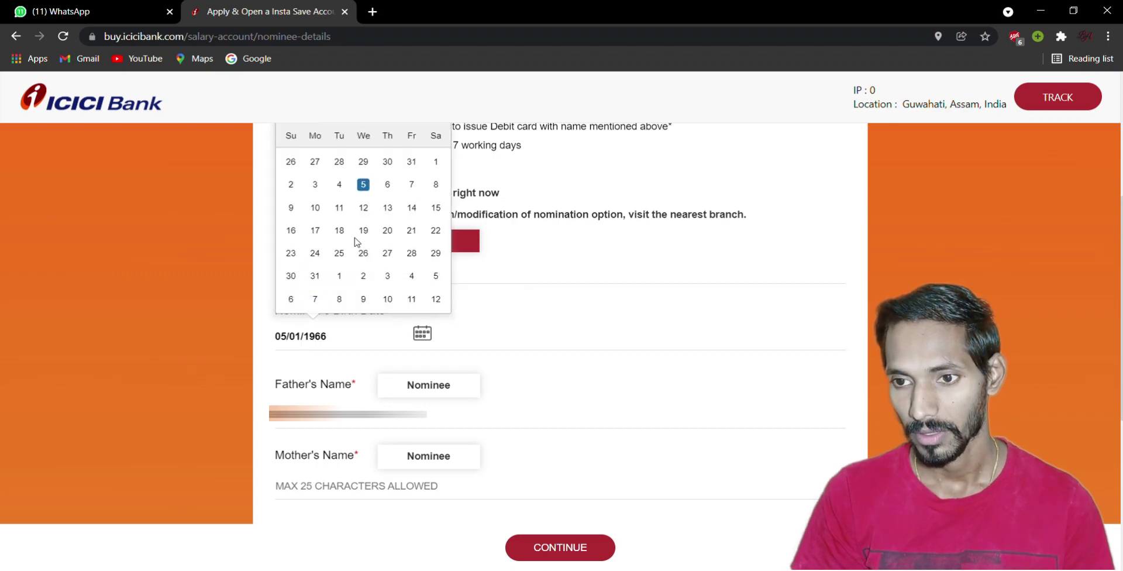
scroll(359, 247, "up", 3)
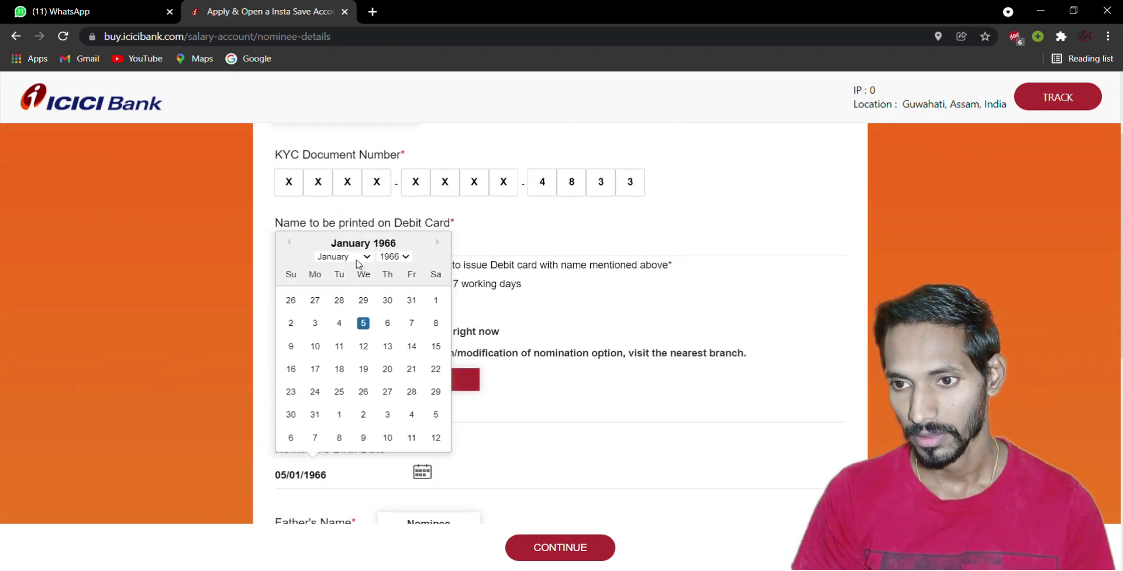
left_click(331, 323)
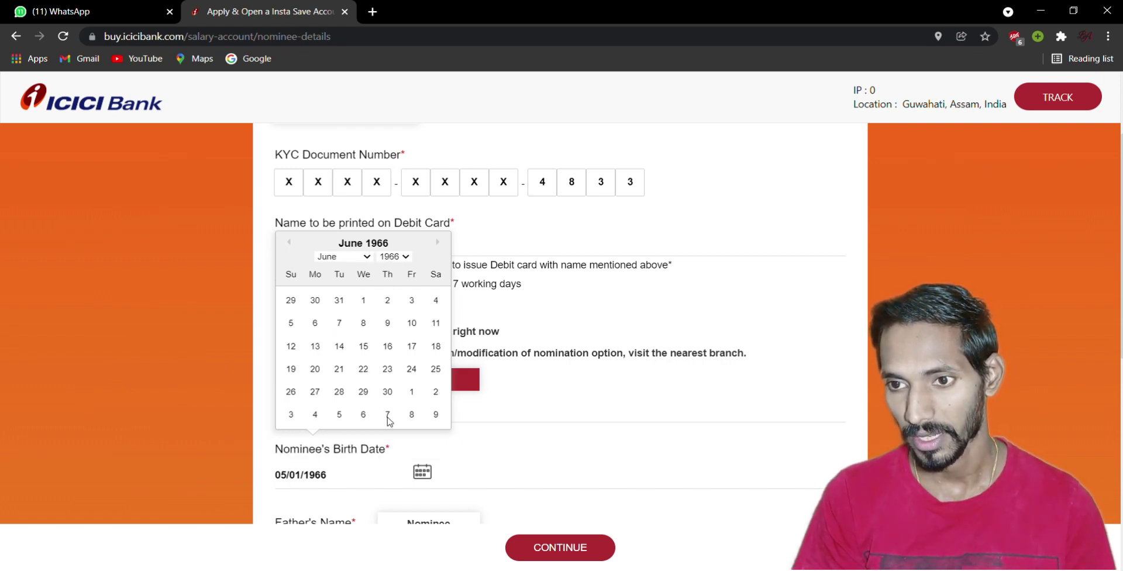
left_click(391, 372)
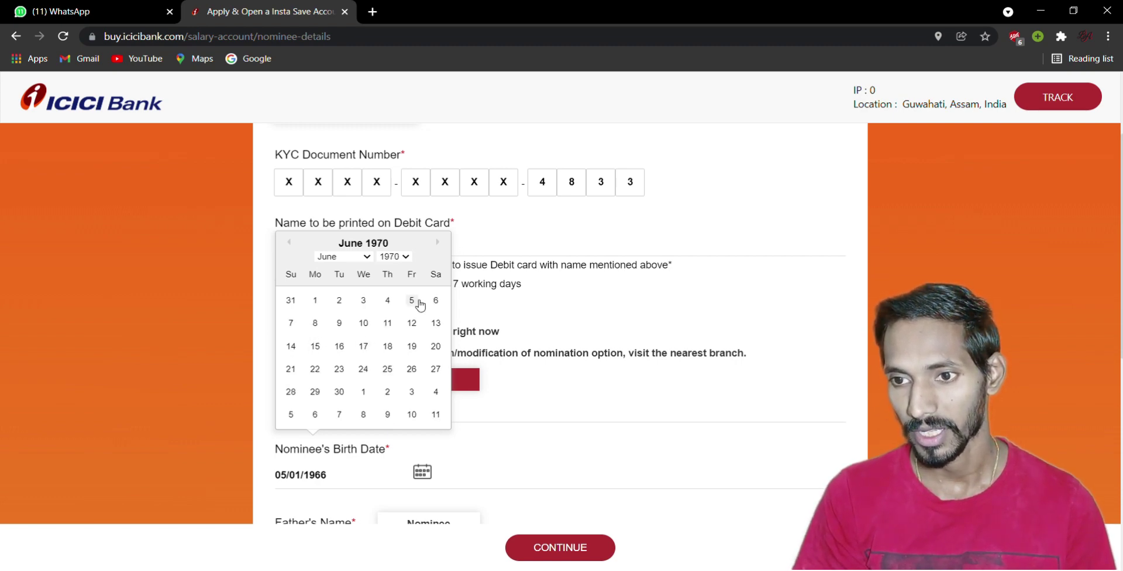
left_click(411, 300)
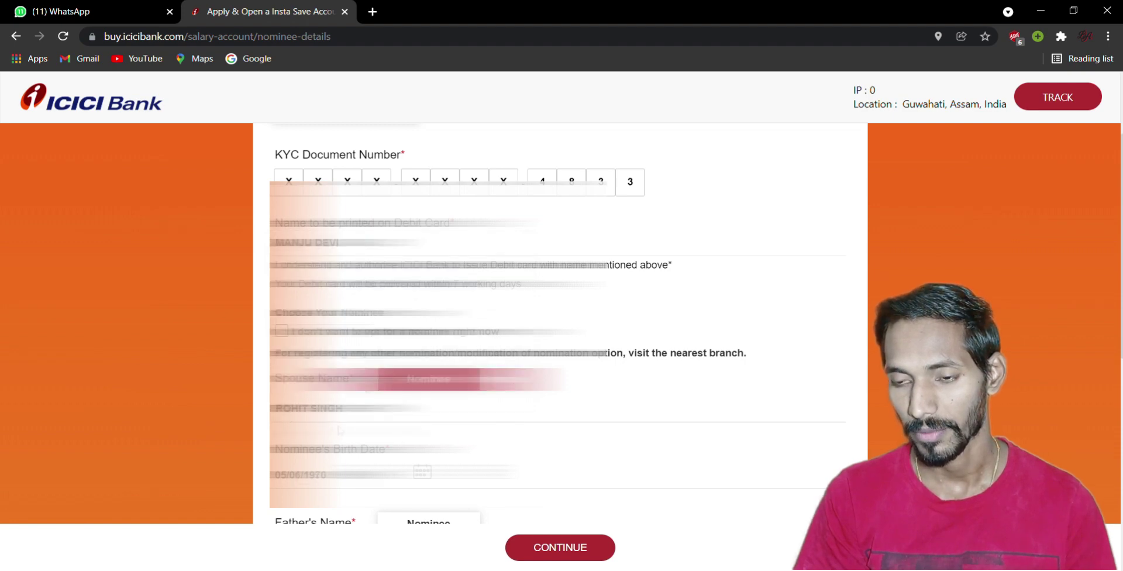
scroll(340, 424, "down", 1)
scroll(327, 418, "down", 2)
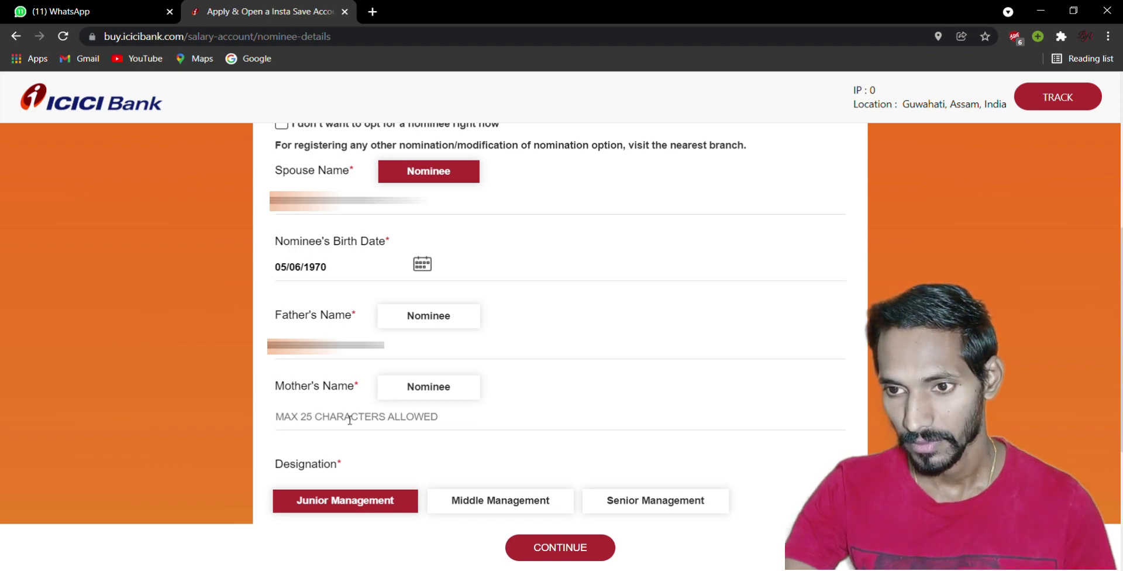
Paste the mother's name and change Years of Experience to 1.
key("ctrl+v")
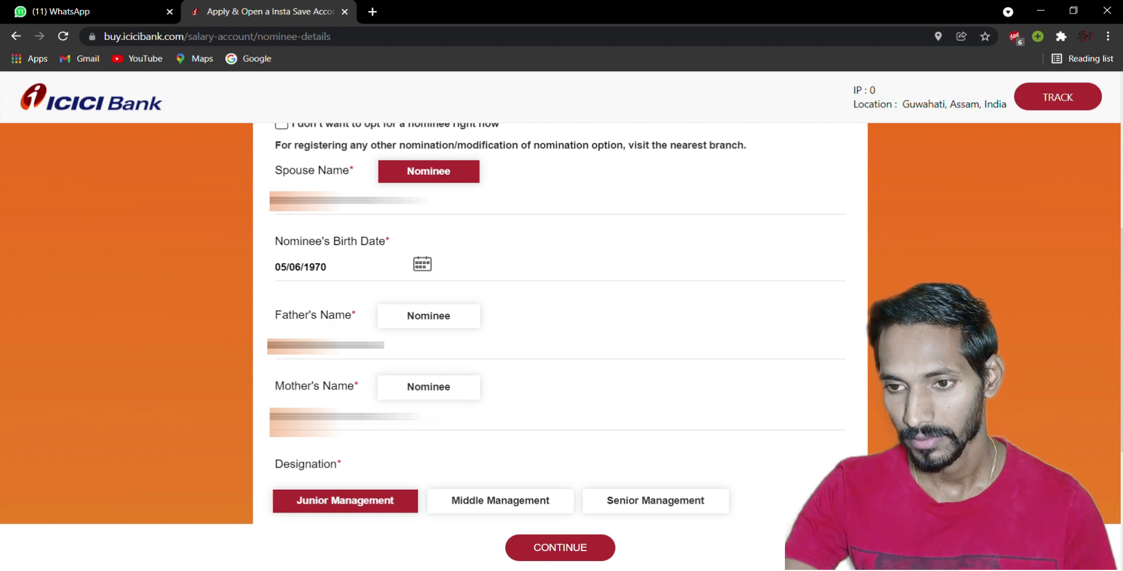
scroll(326, 405, "down", 2)
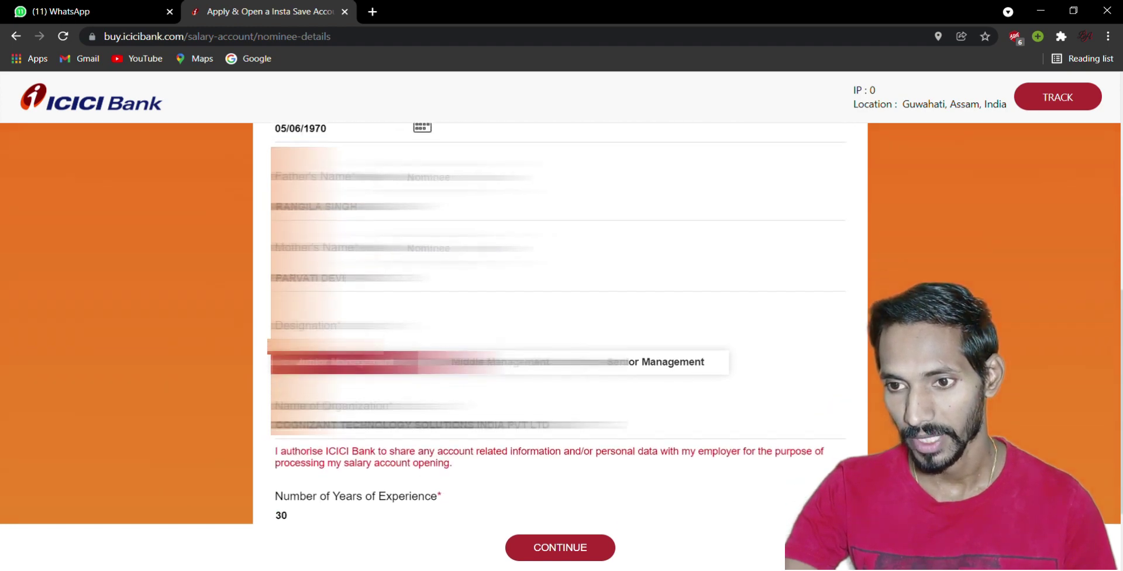
scroll(419, 402, "down", 1)
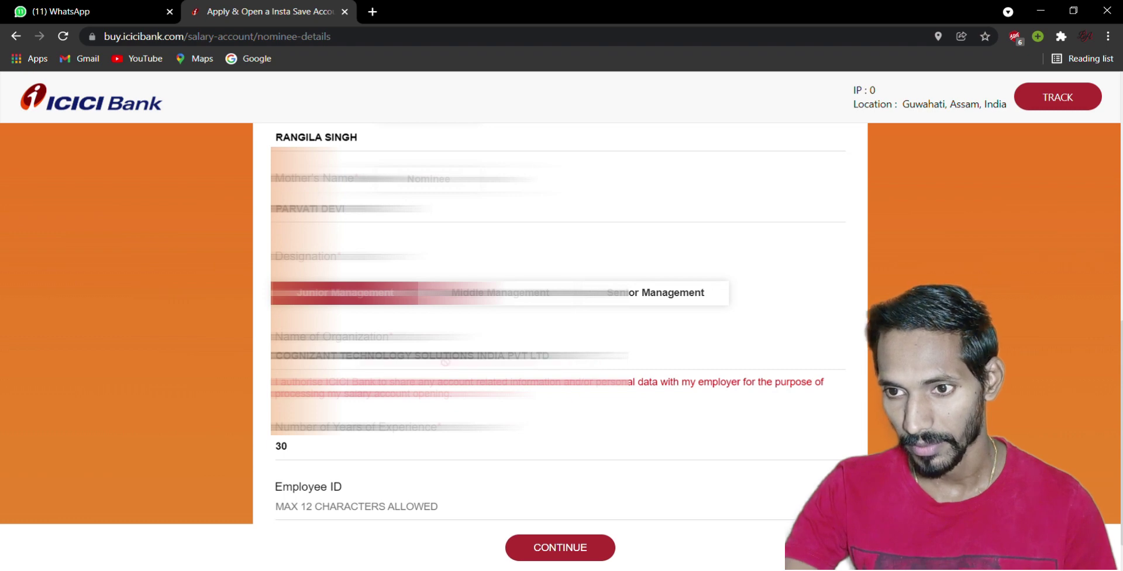
scroll(351, 360, "up", 1)
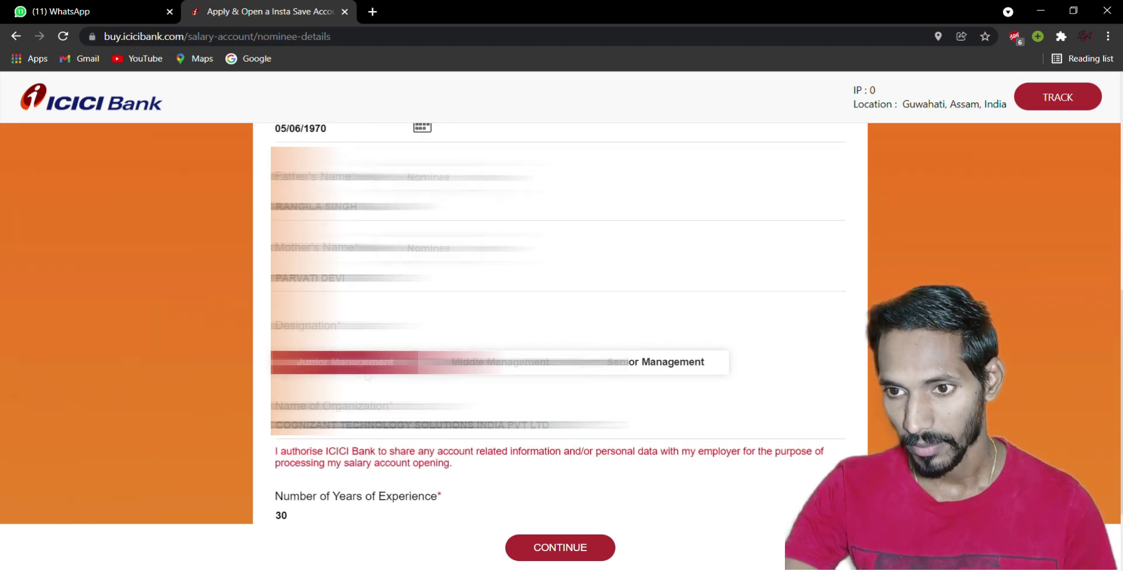
scroll(413, 412, "down", 2)
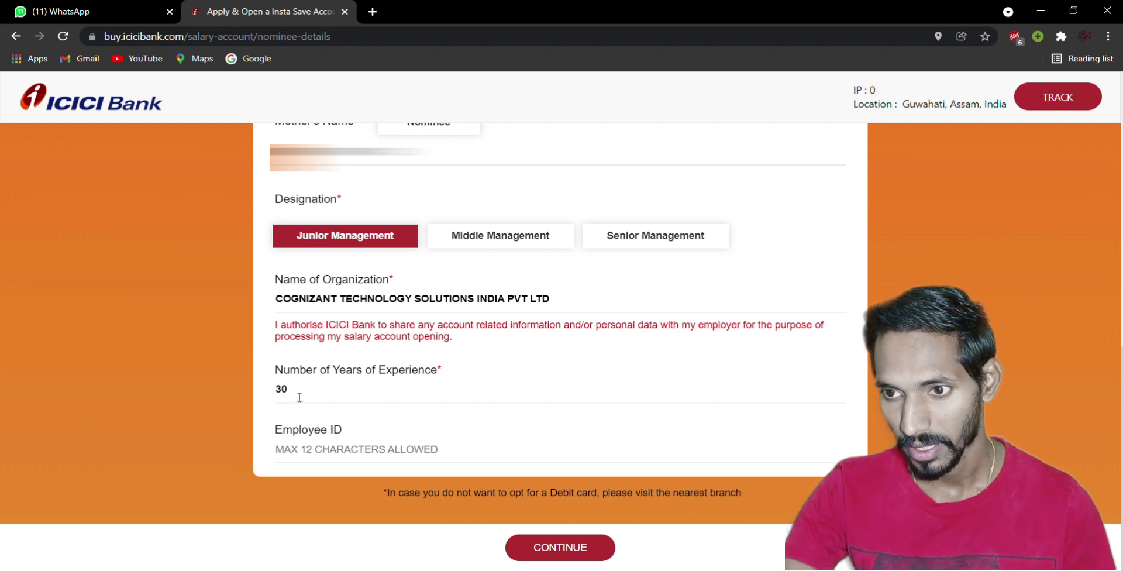
key("BackSpace")
key("BackSpace")
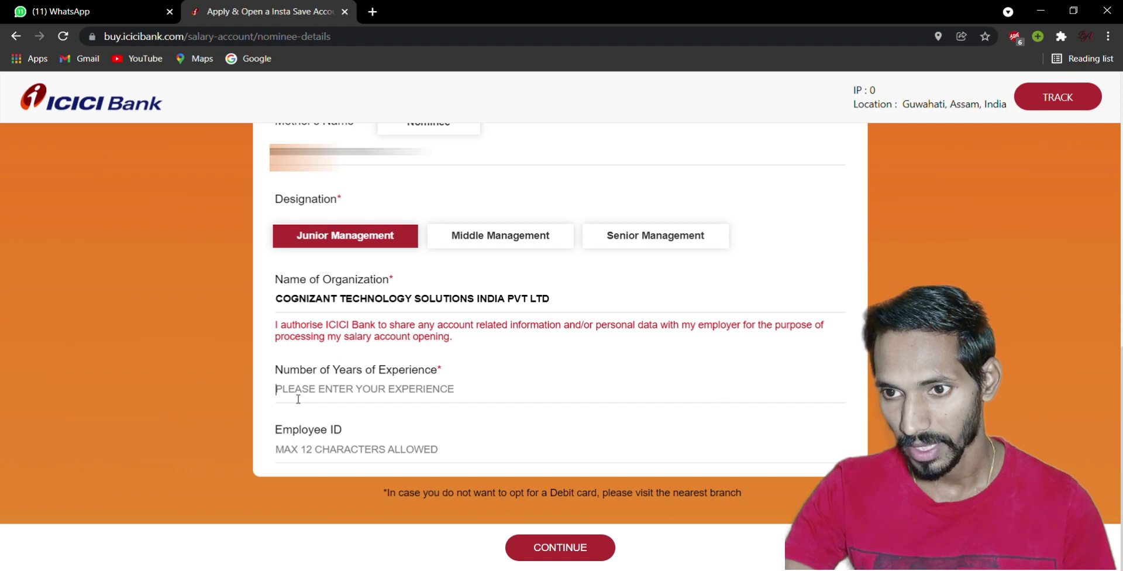
type("1")
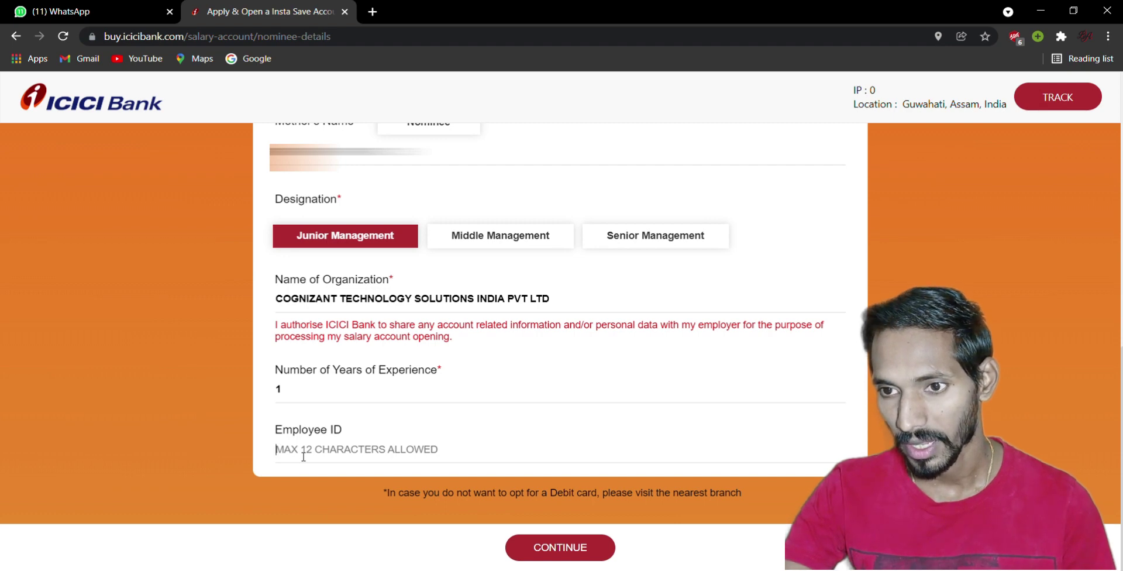
Paste the employee ID and continue to the address step.
key("ctrl+v")
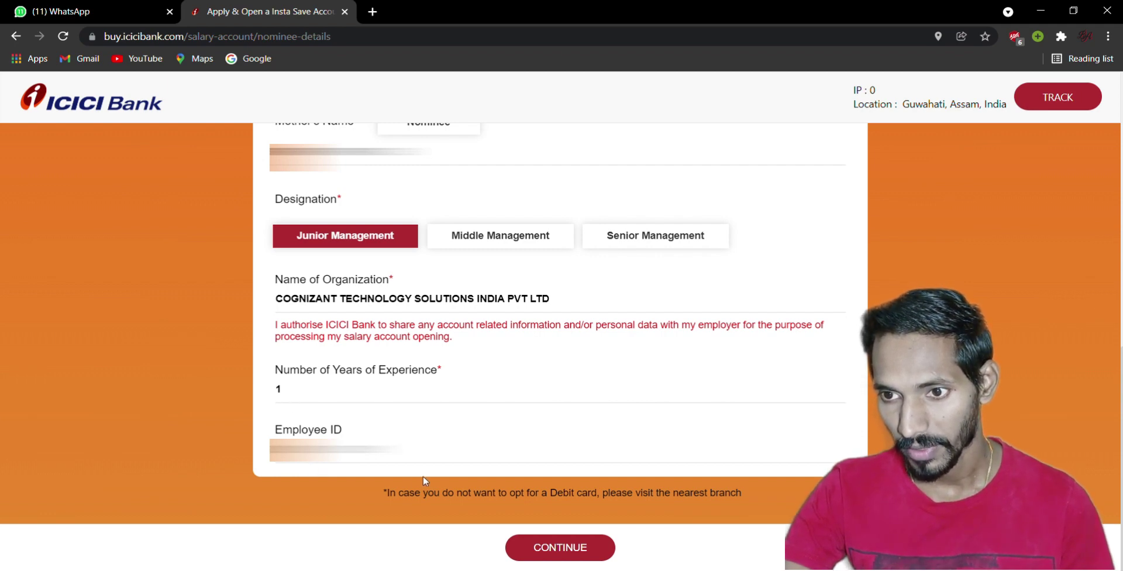
scroll(426, 481, "up", 2)
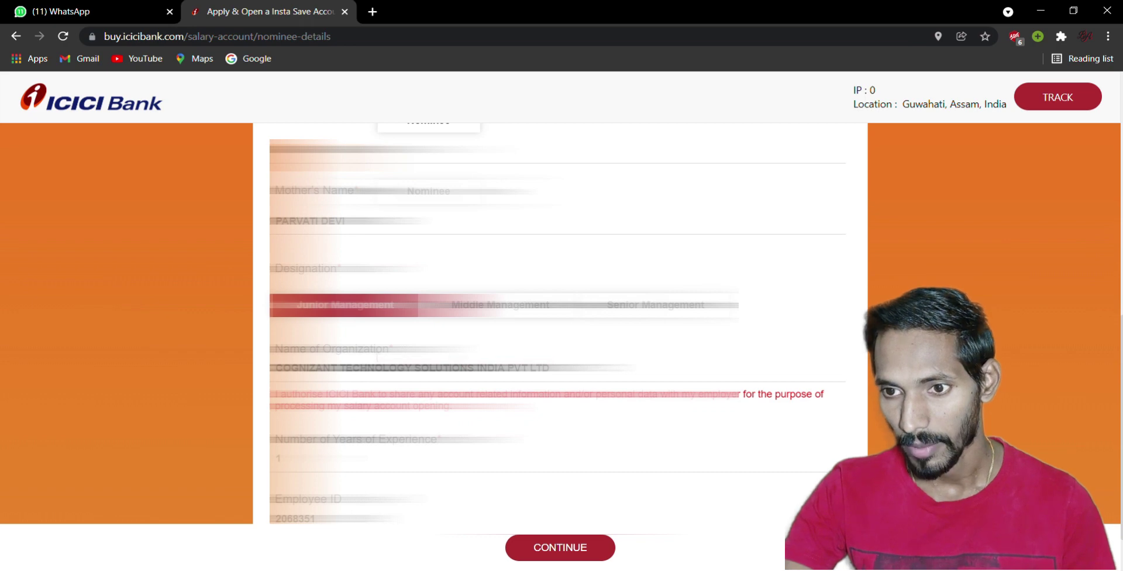
scroll(375, 354, "up", 4)
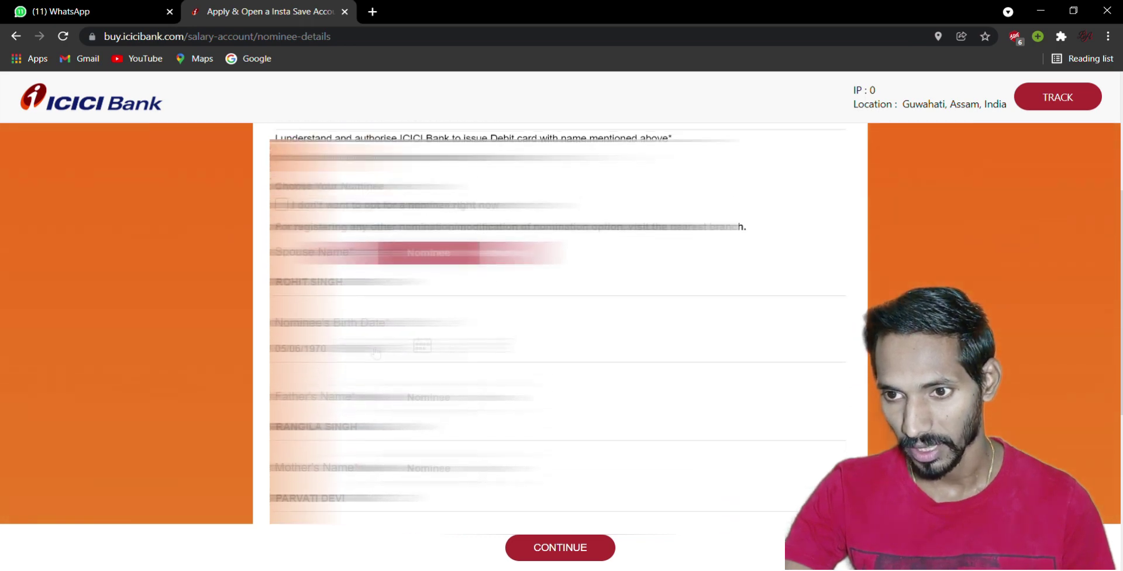
scroll(375, 353, "down", 5)
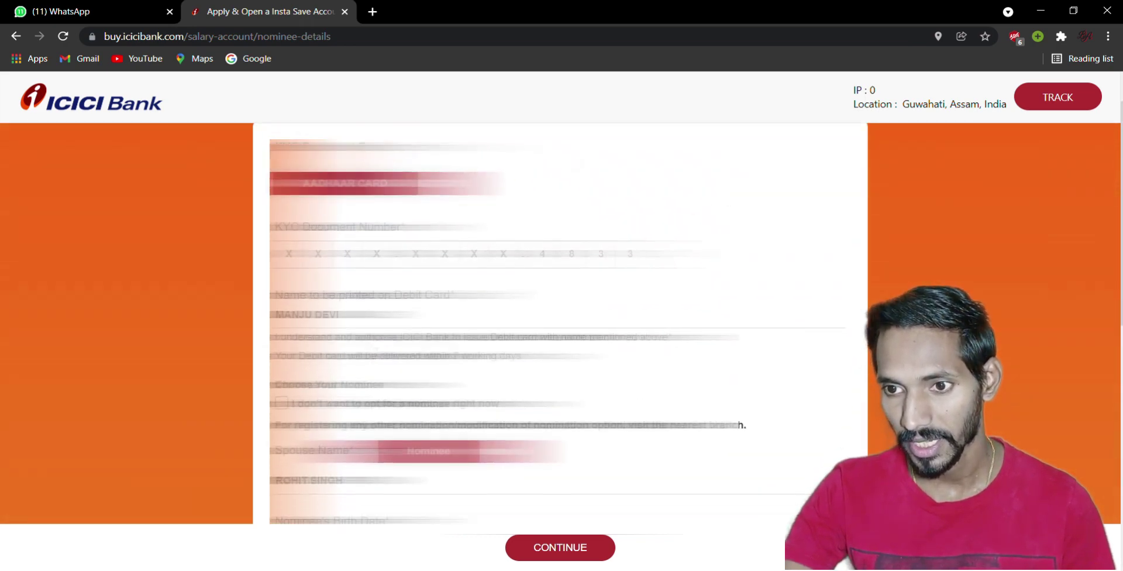
scroll(560, 304, "down", 1)
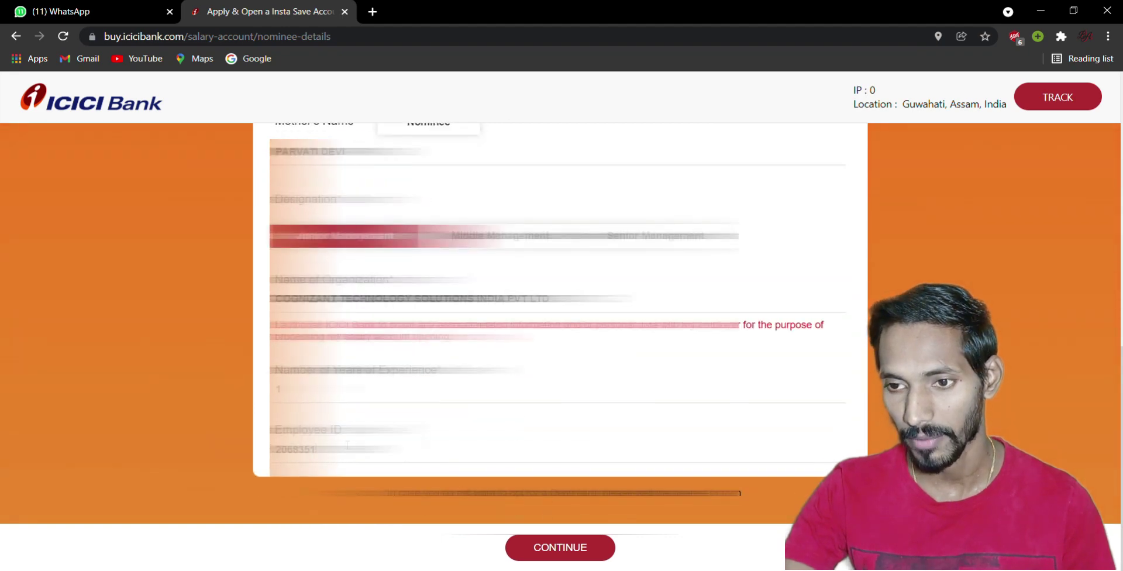
left_click(545, 549)
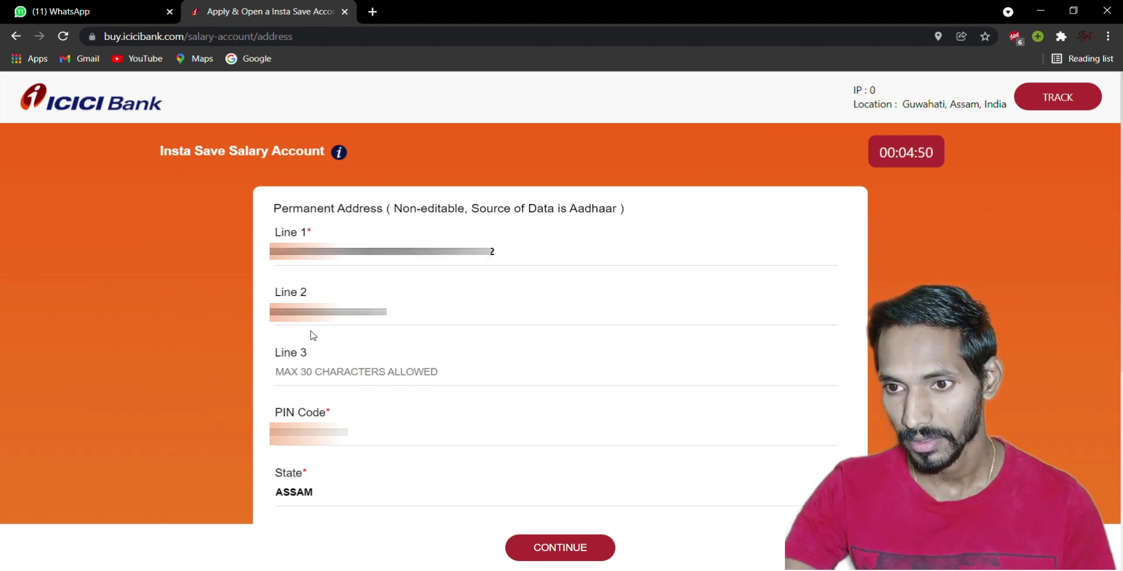
Set Place/City of Birth to SILAPATHAR from the suggestion list.
scroll(349, 338, "down", 3)
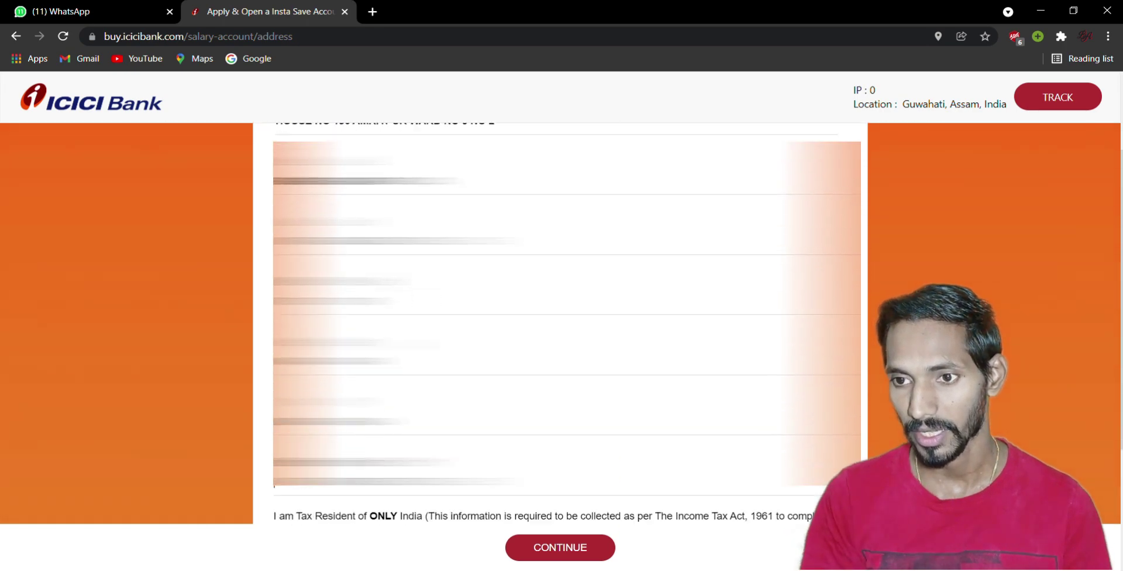
scroll(562, 316, "down", 2)
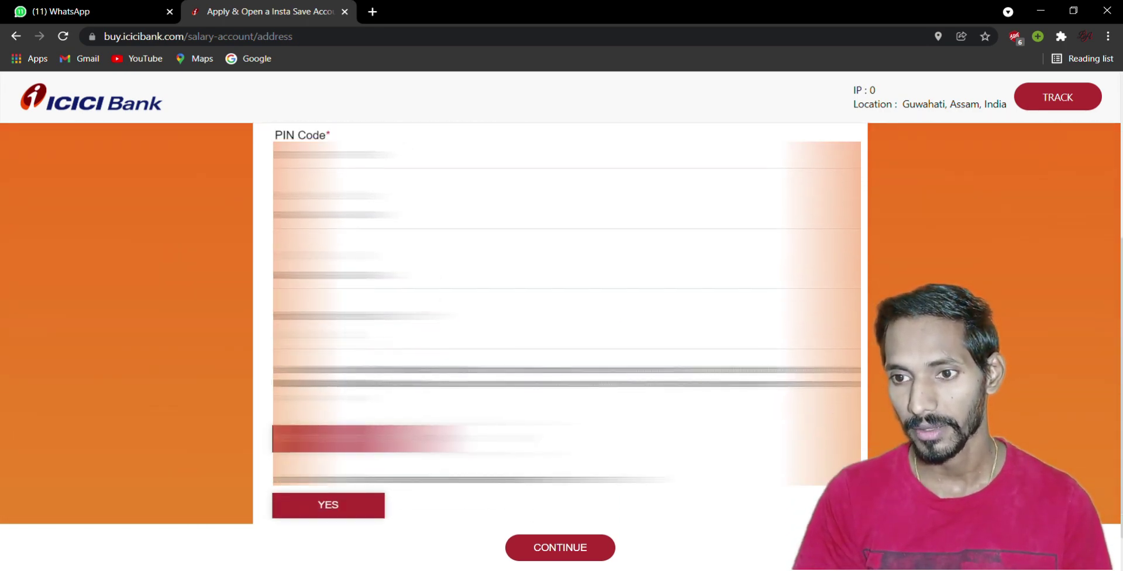
type("ILA")
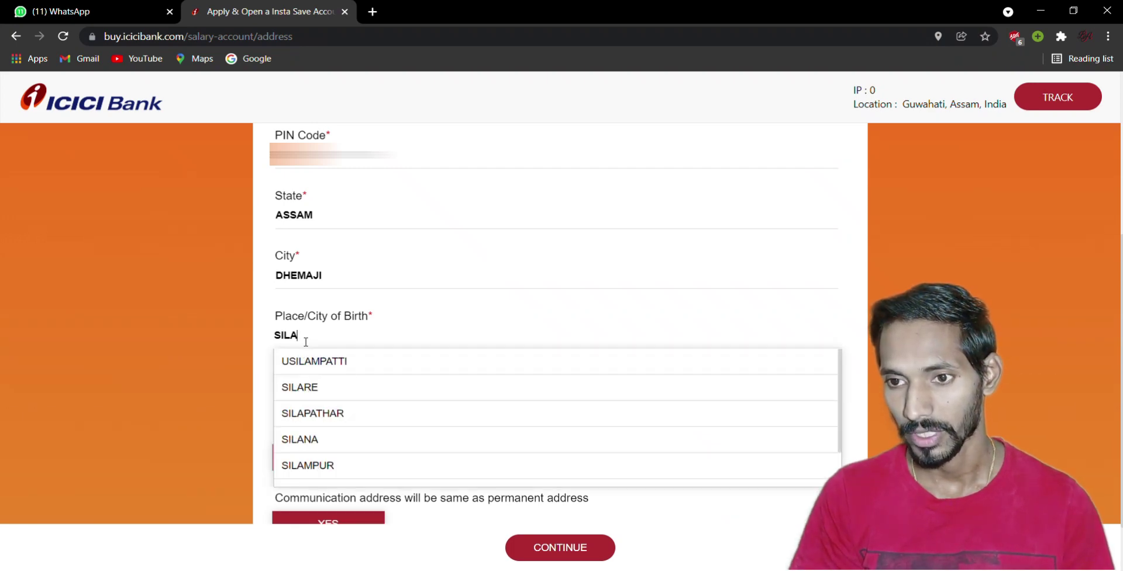
key("BackSpace")
key("BackSpace")
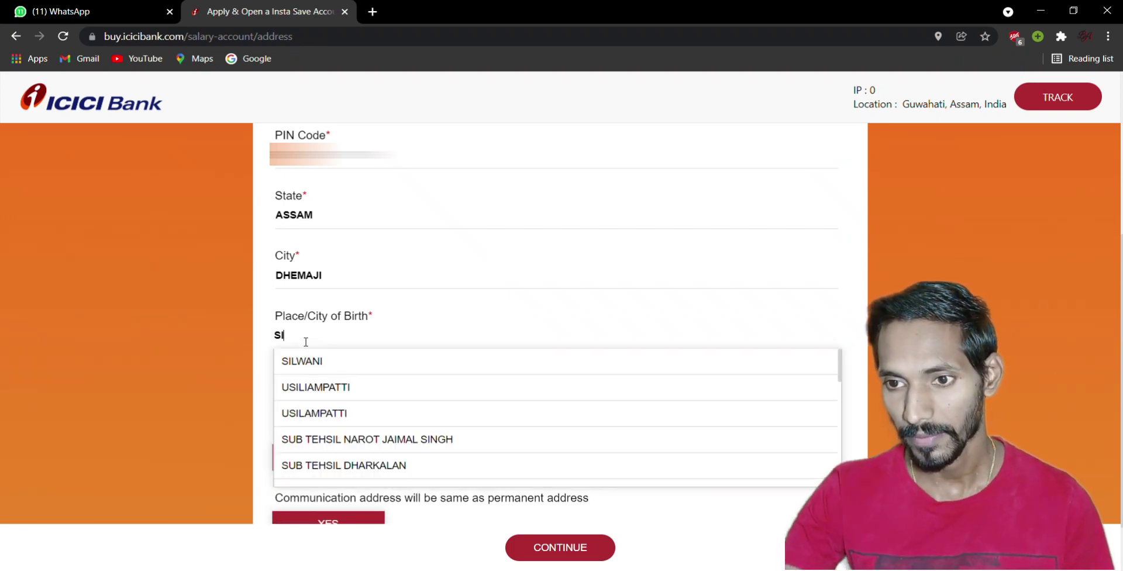
type("LAP")
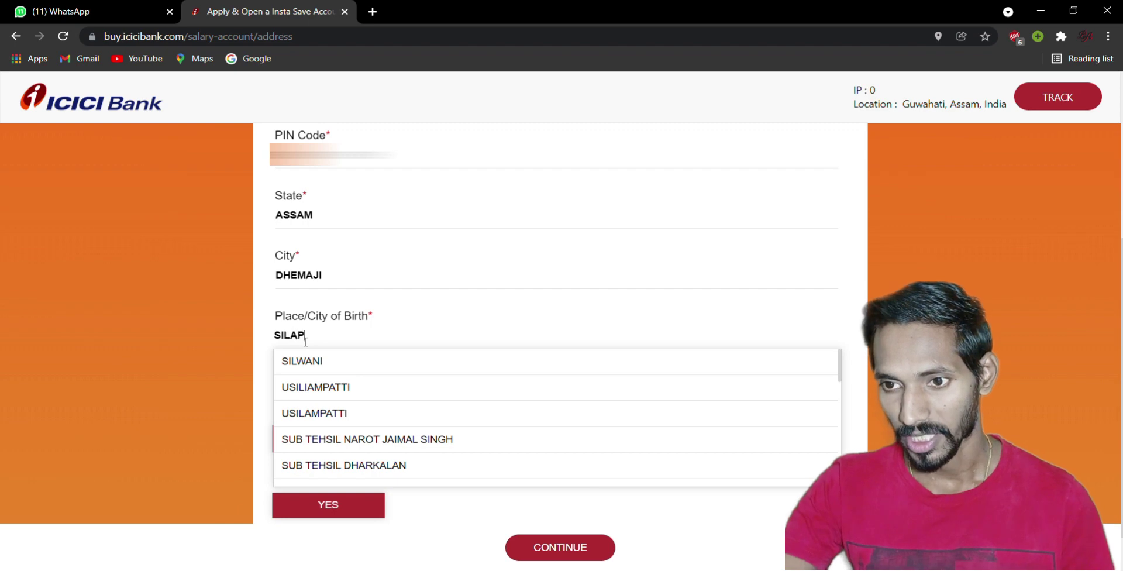
type("ATHAR")
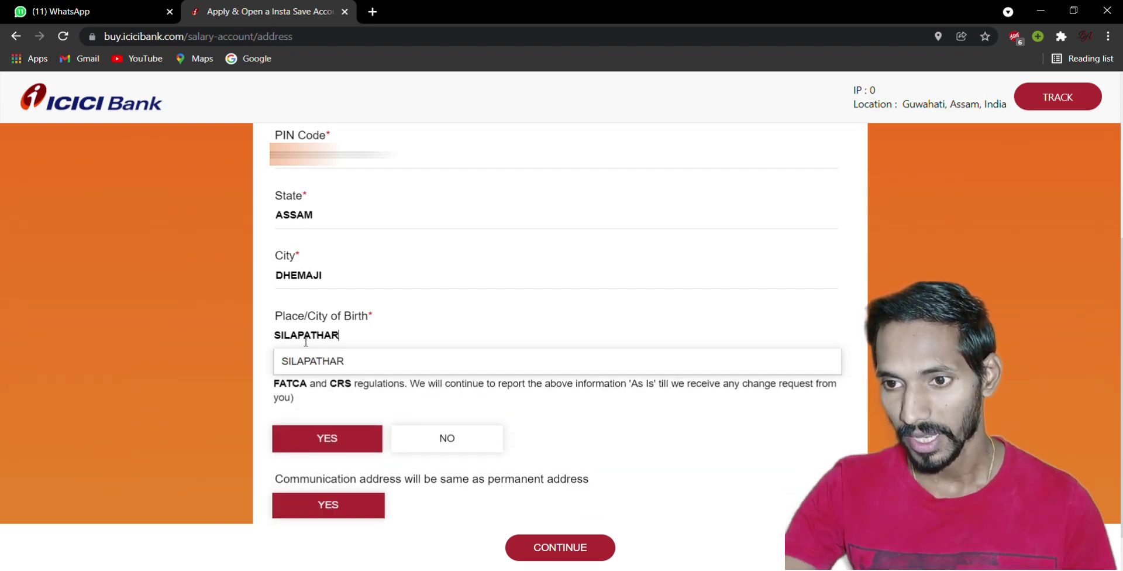
left_click(315, 363)
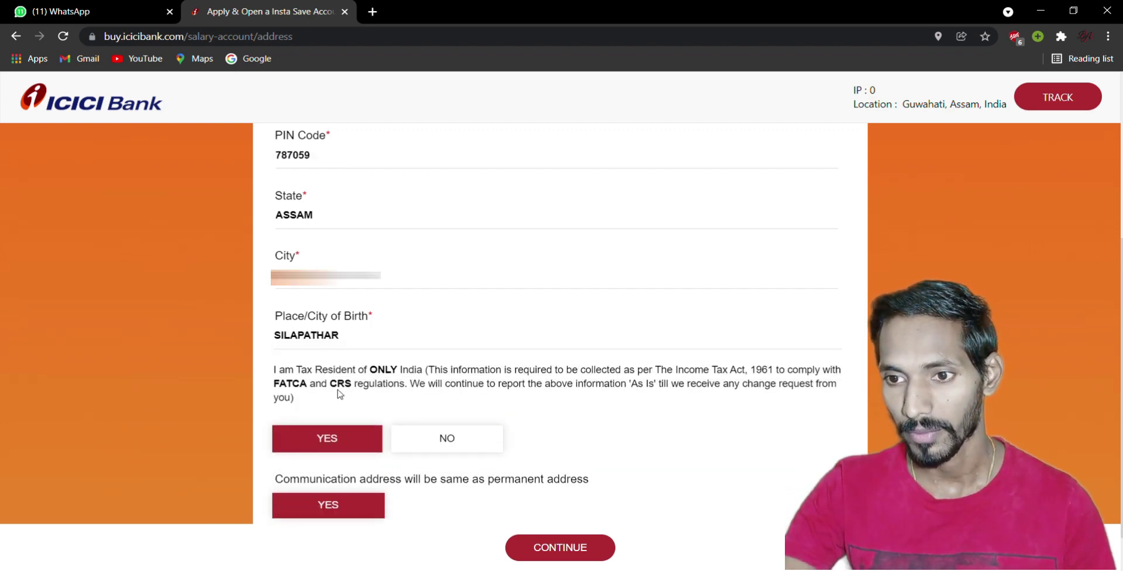
scroll(340, 394, "down", 1)
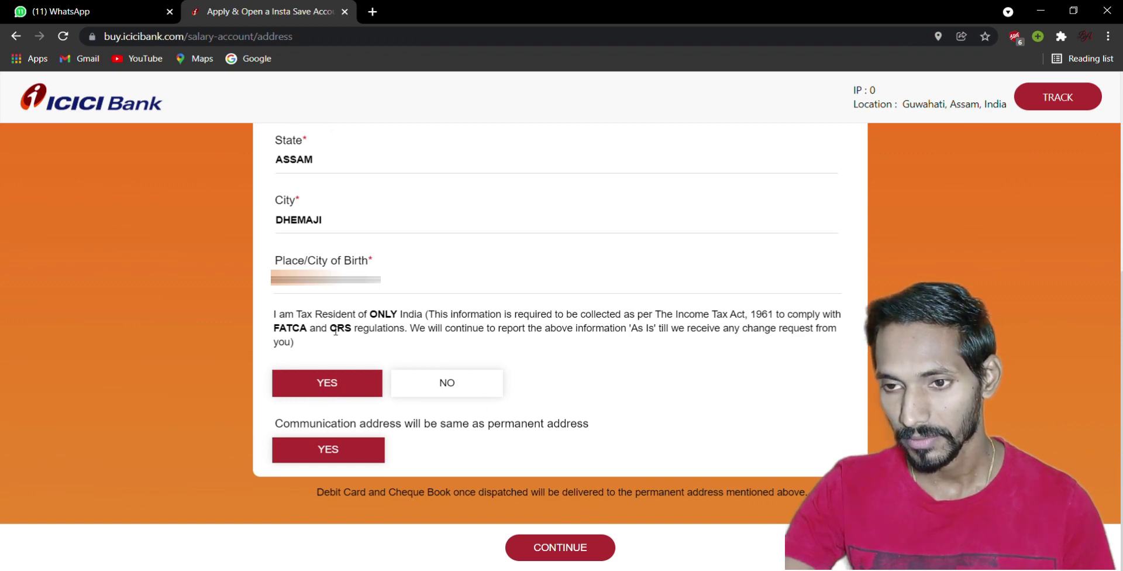
left_click(439, 385)
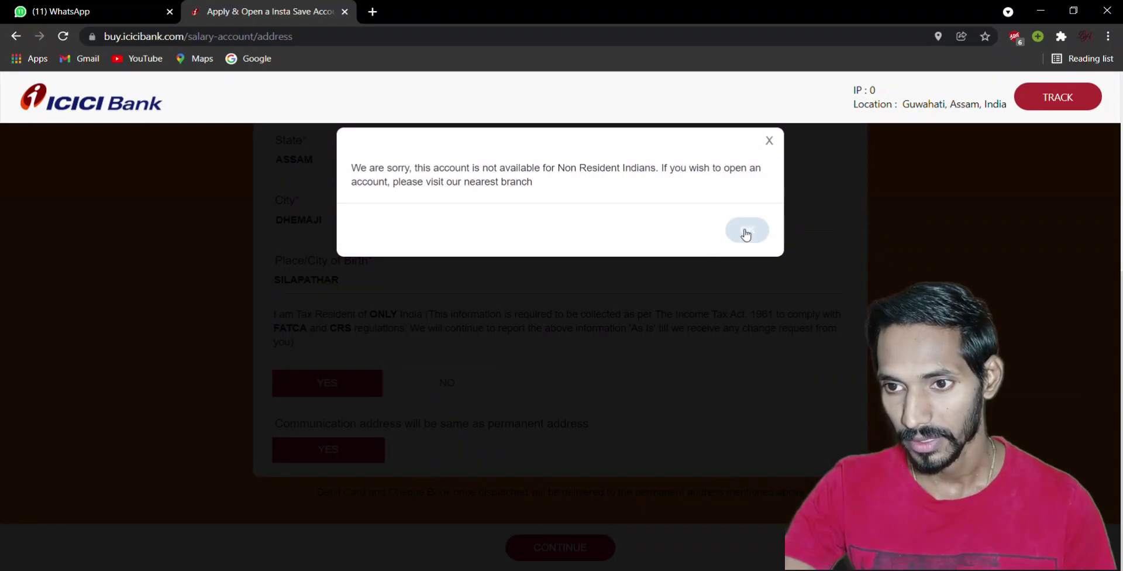
left_click(747, 230)
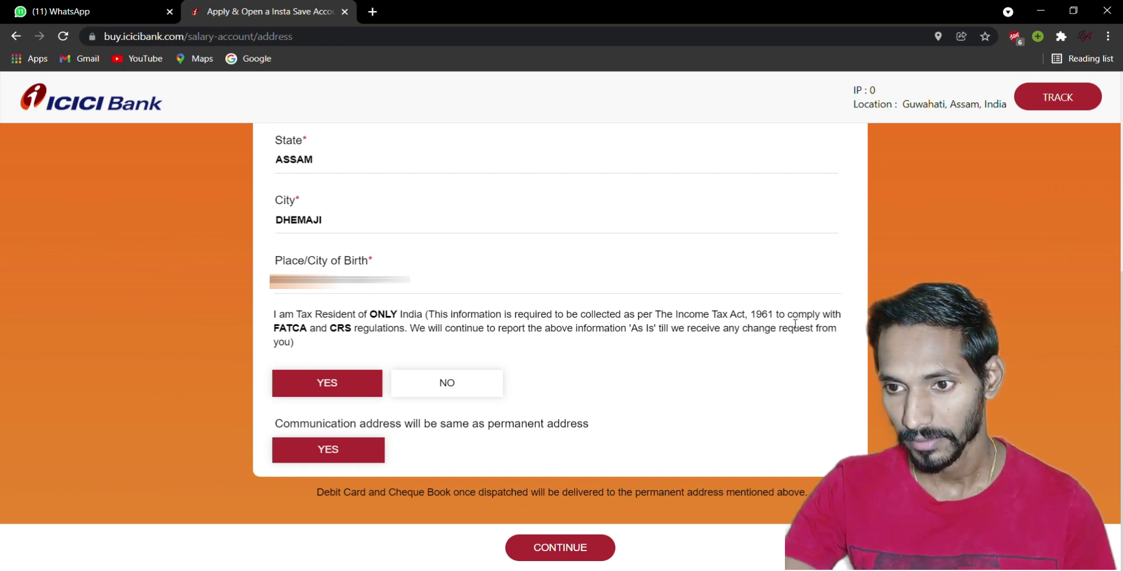
left_click(474, 383)
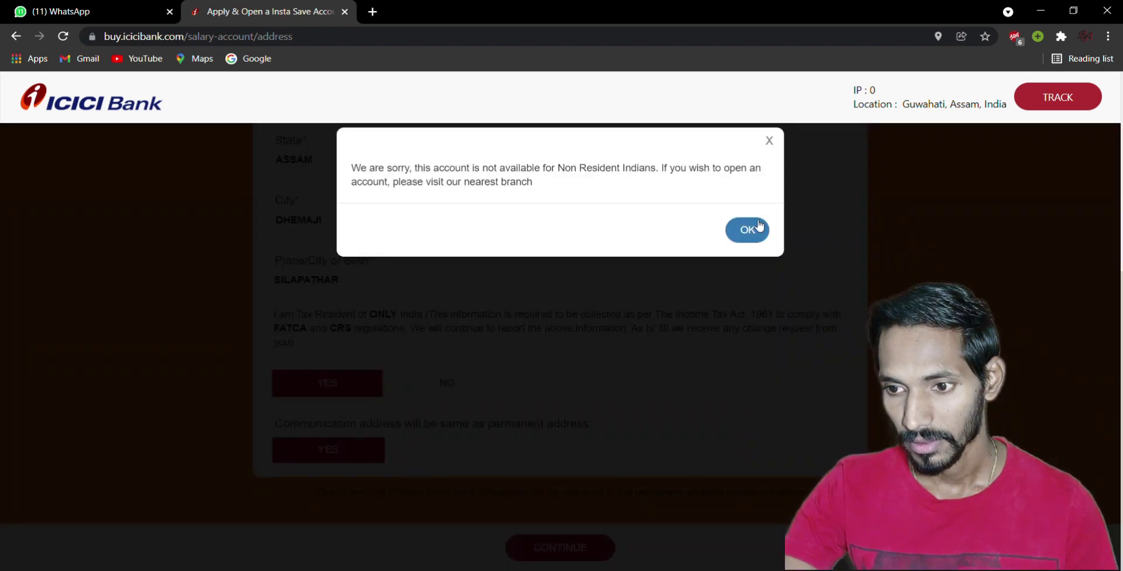
left_click(750, 230)
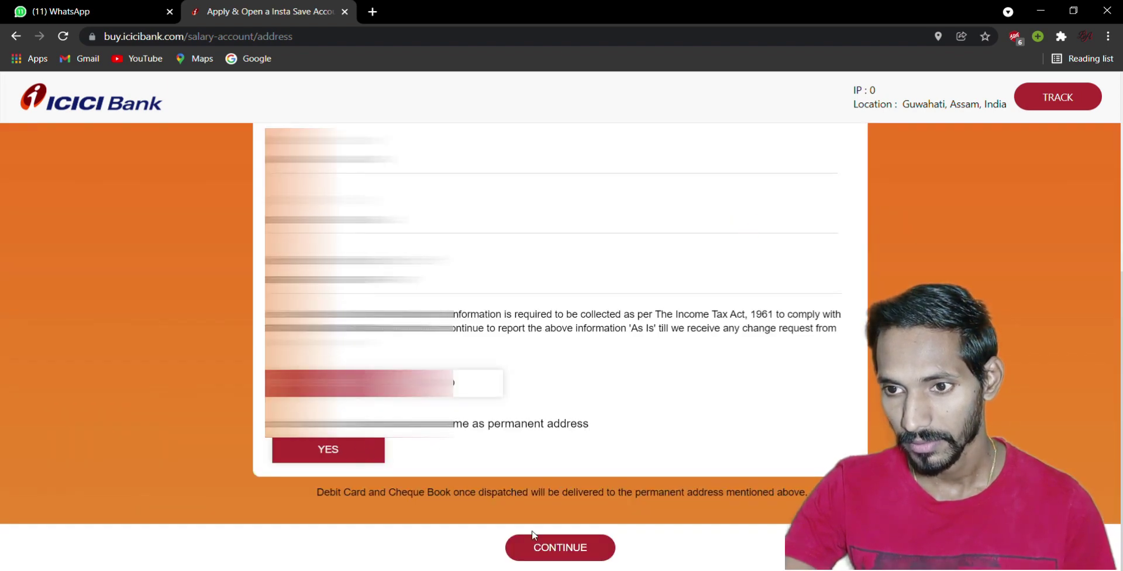
Submit the address form, checking the India-only tax residency and same communication address fields.
left_click(559, 547)
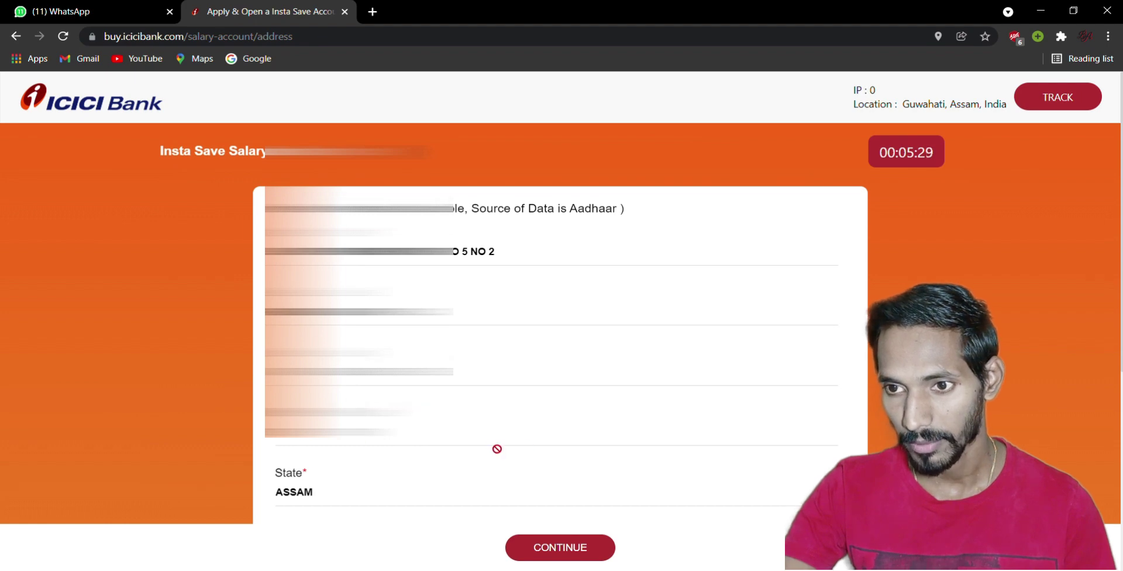
scroll(481, 422, "down", 3)
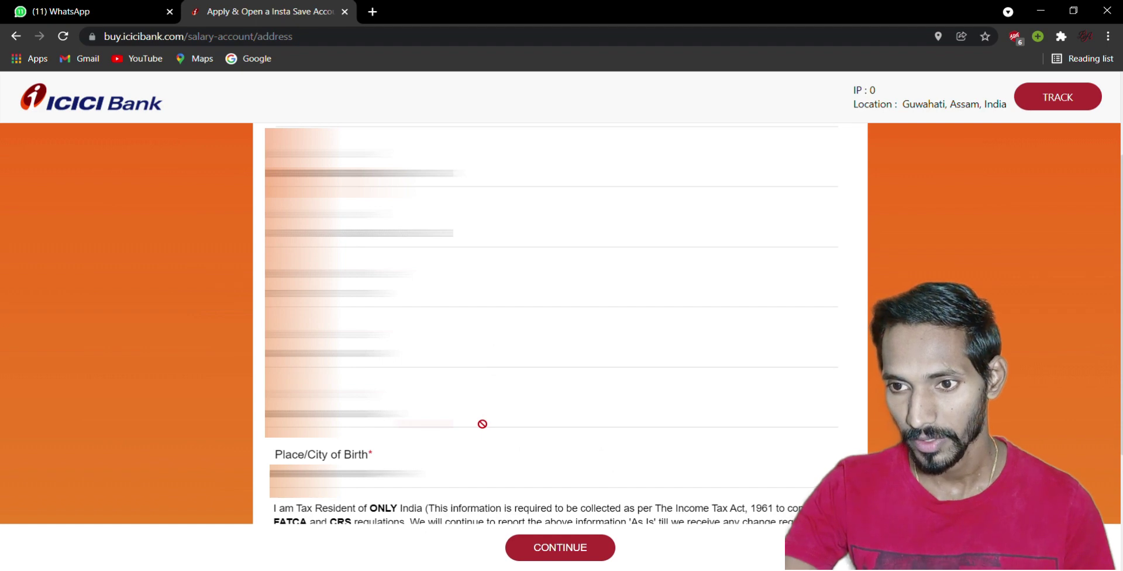
scroll(483, 424, "down", 2)
scroll(478, 424, "down", 2)
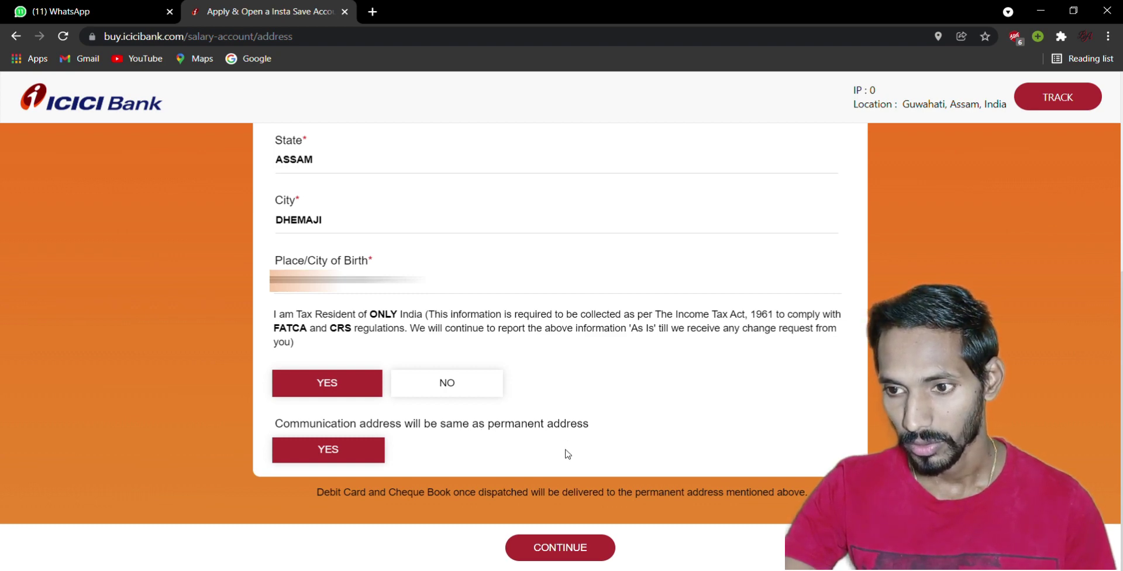
left_click(560, 550)
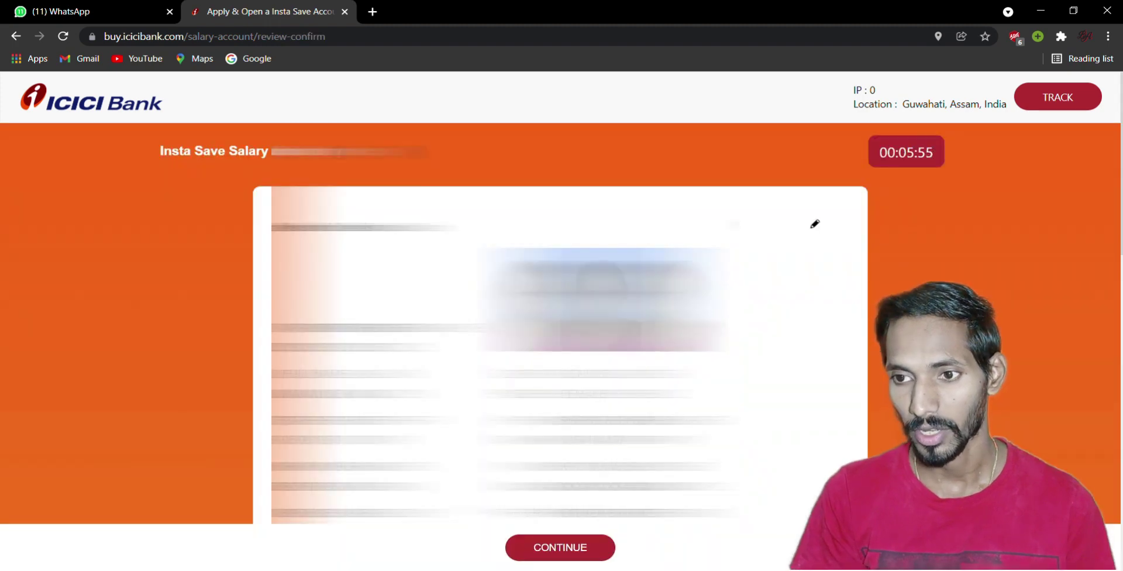
Scroll through the review-confirm page to check the full application details.
scroll(560, 322, "down", 4)
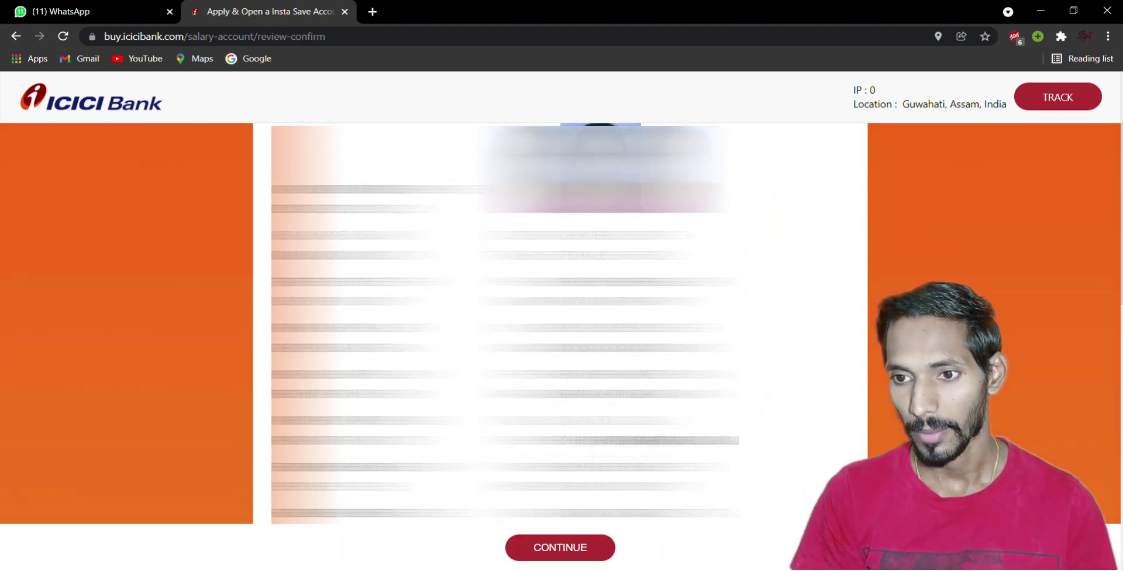
scroll(560, 322, "up", 4)
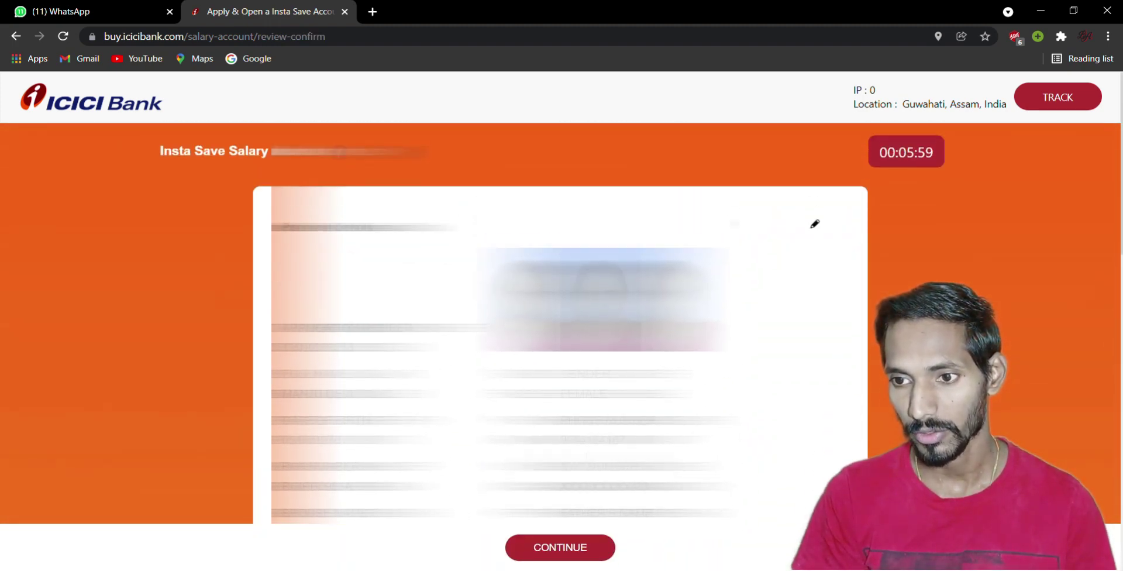
scroll(560, 322, "down", 6)
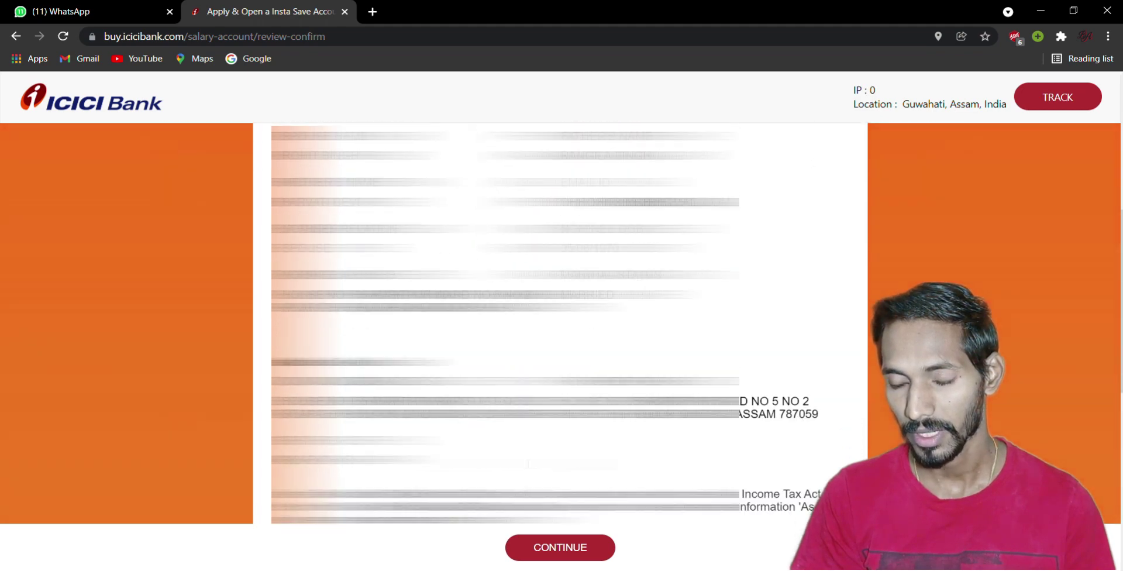
scroll(560, 322, "down", 8)
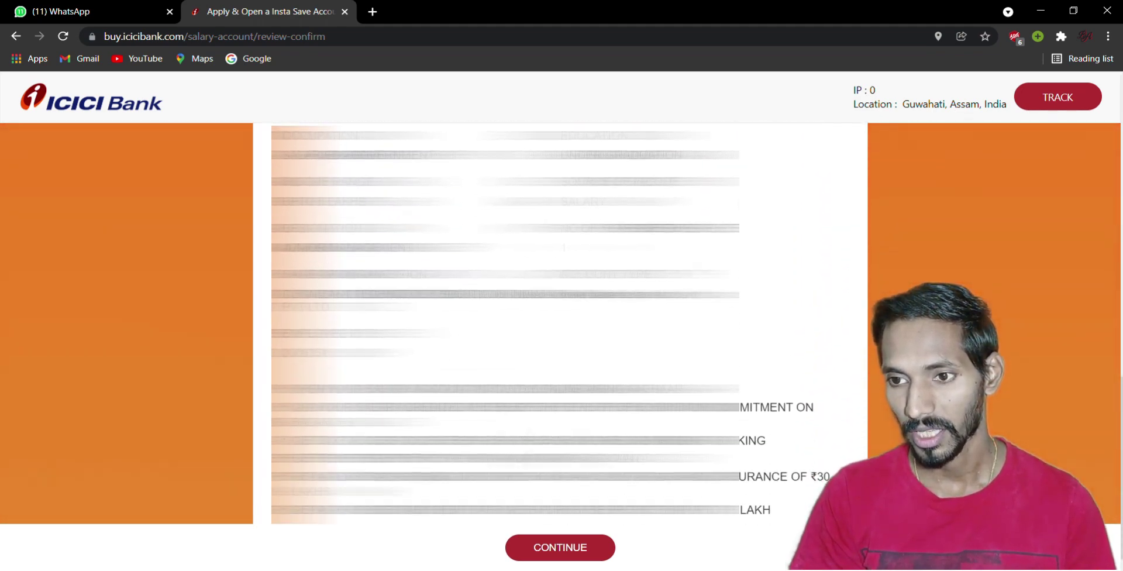
scroll(813, 358, "up", 10)
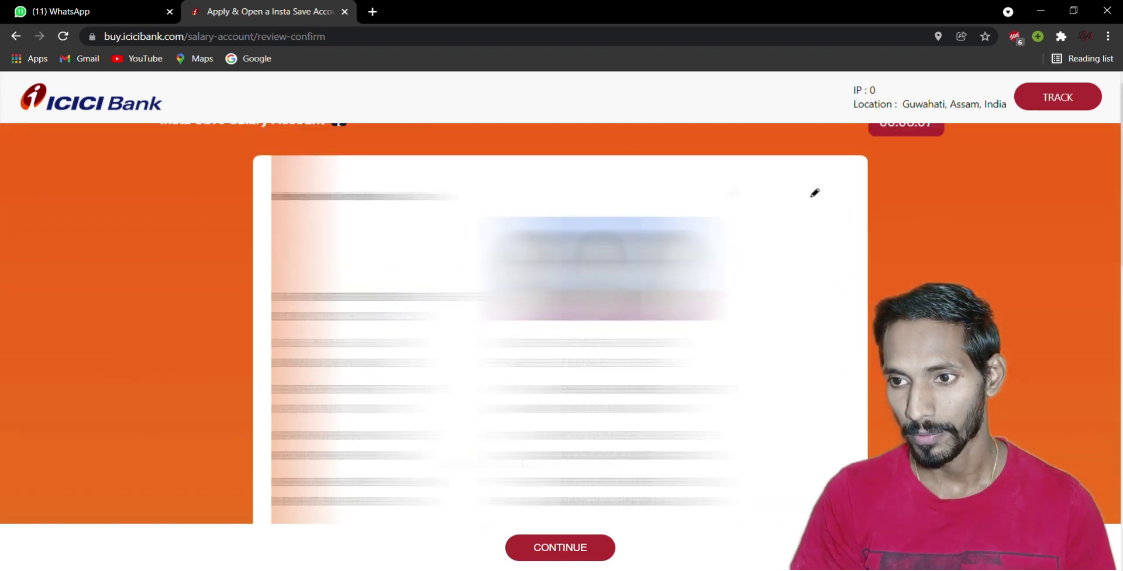
scroll(560, 321, "down", 1)
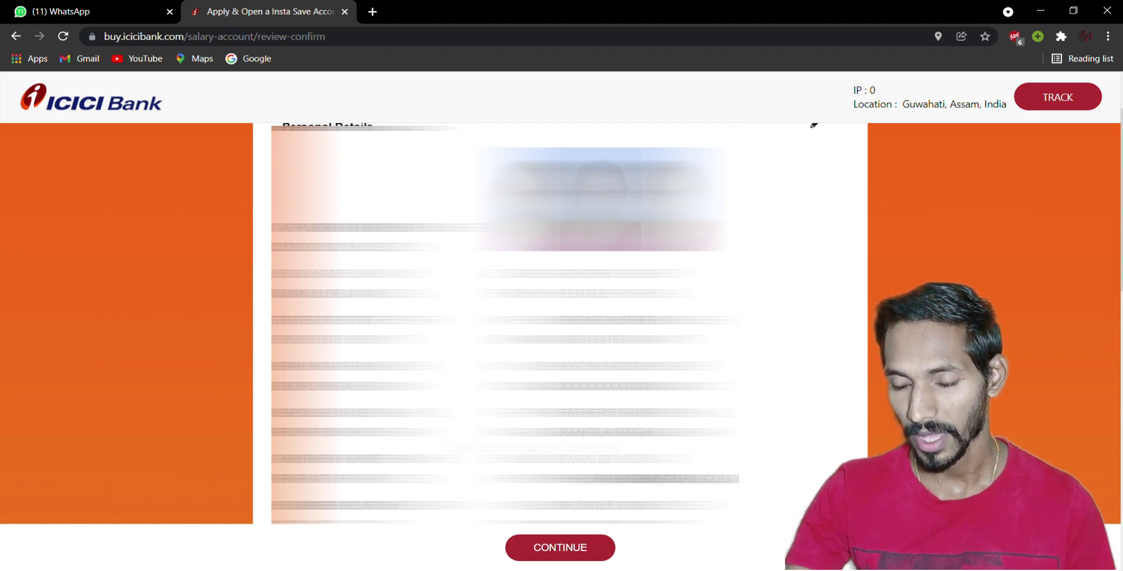
scroll(561, 322, "down", 1)
scroll(560, 322, "up", 2)
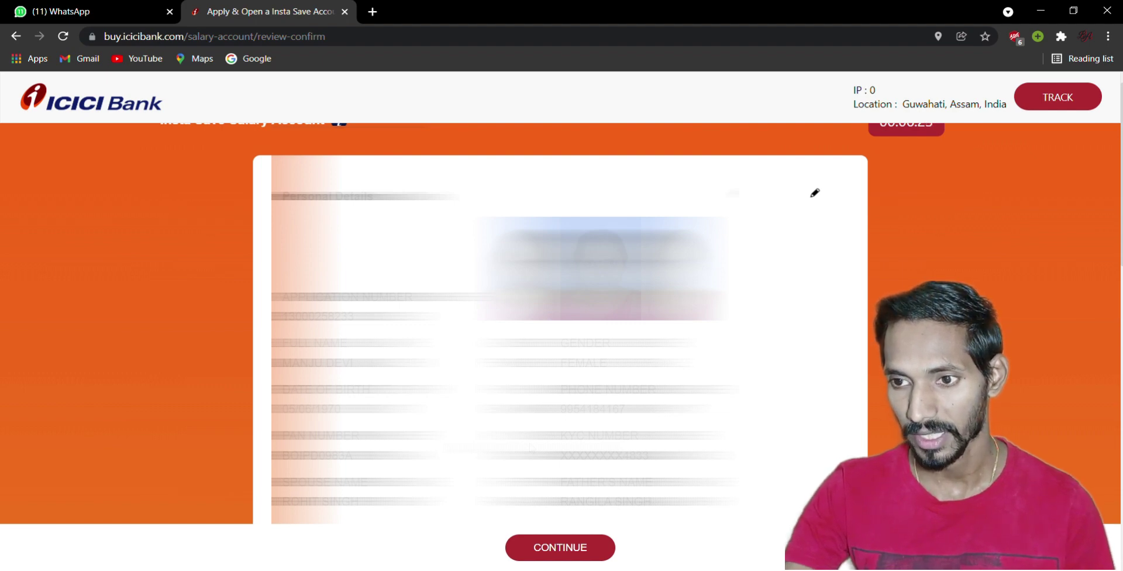
scroll(561, 321, "down", 2)
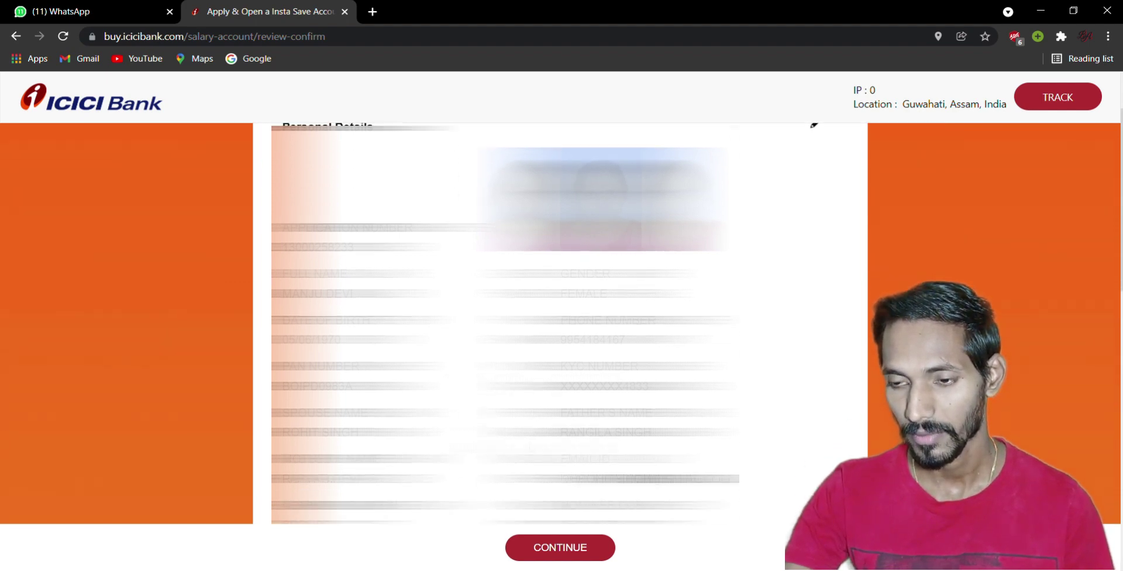
scroll(560, 322, "up", 3)
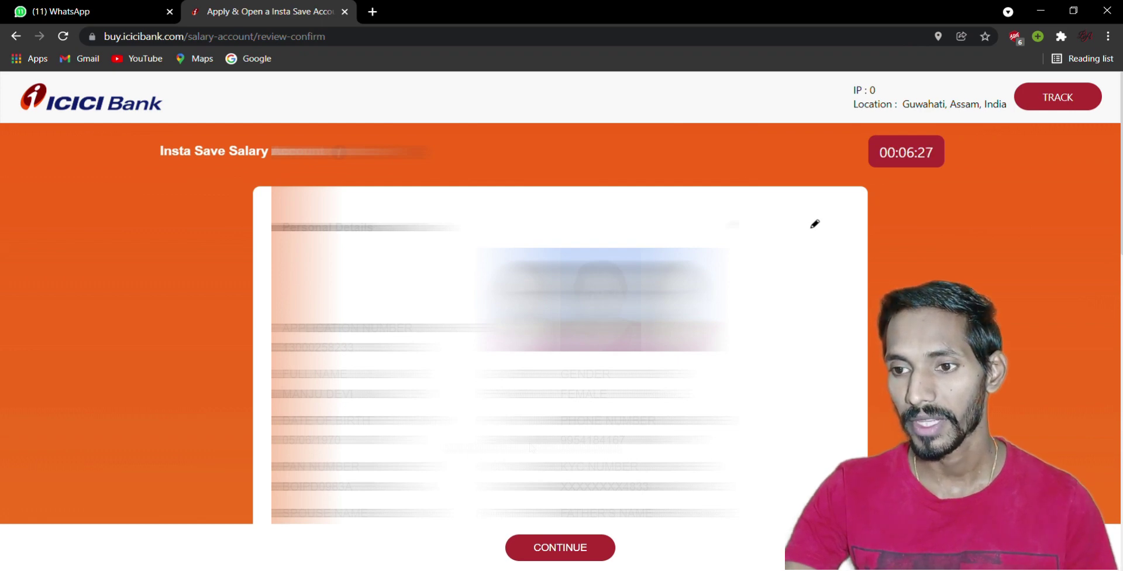
scroll(505, 322, "down", 5)
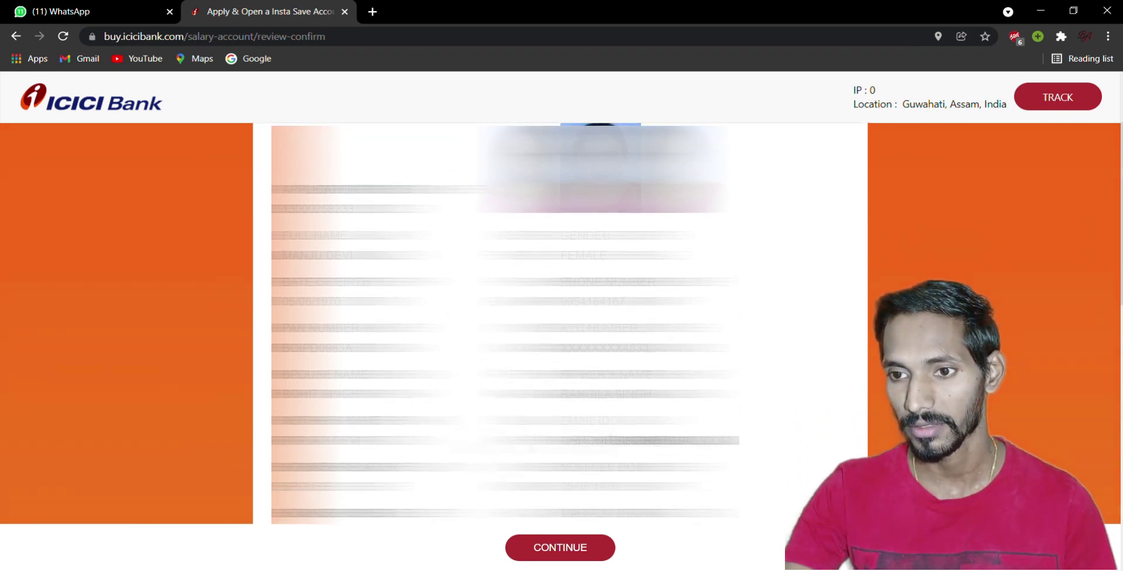
scroll(815, 443, "down", 5)
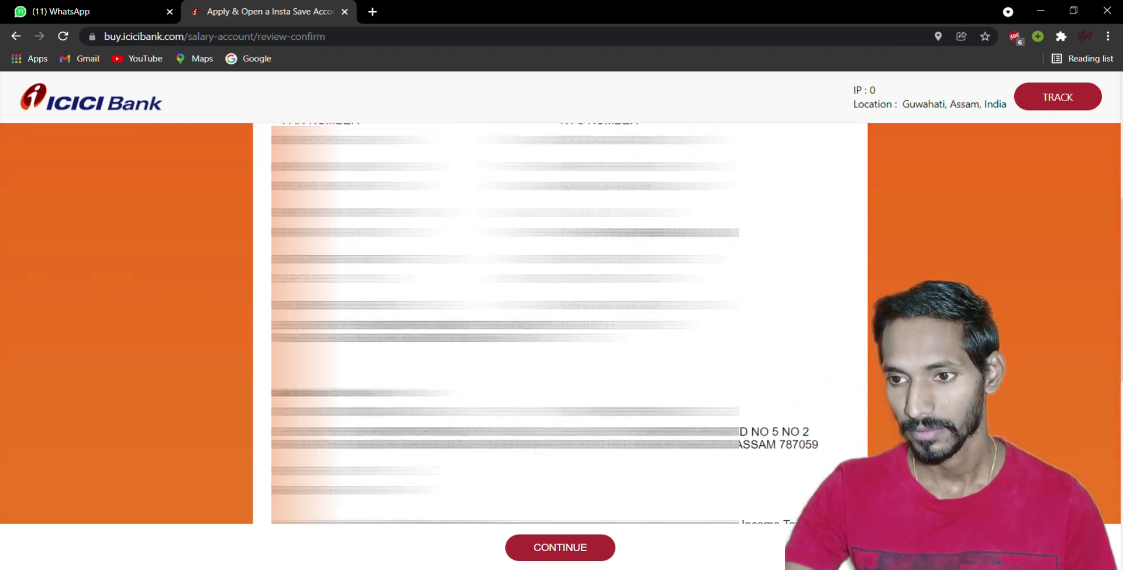
scroll(561, 322, "down", 5)
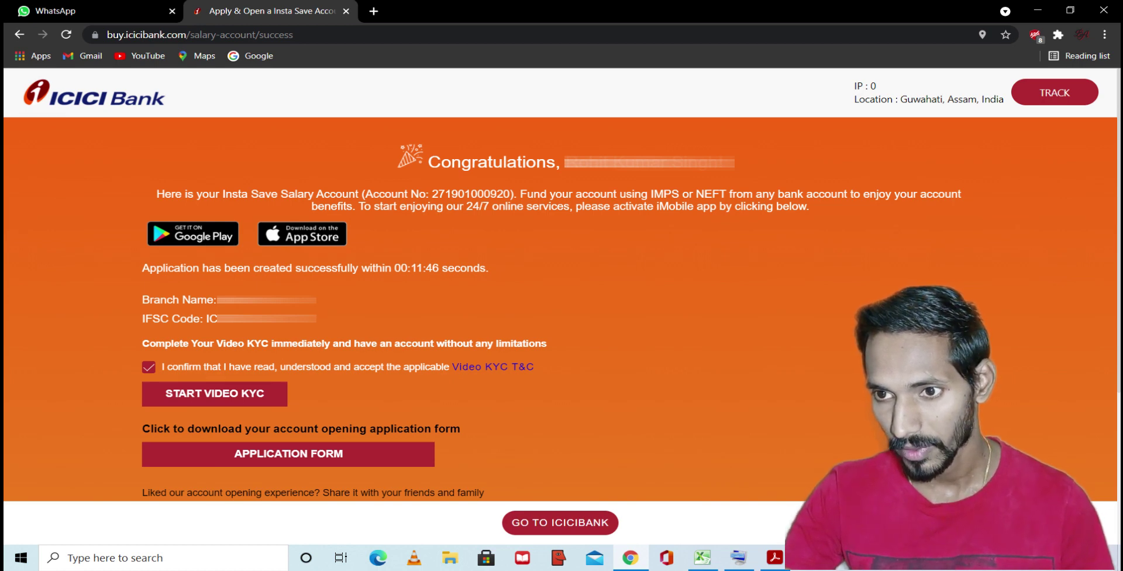
Scroll the success page to view the Video KYC and Internet Banking section.
scroll(562, 310, "down", 4)
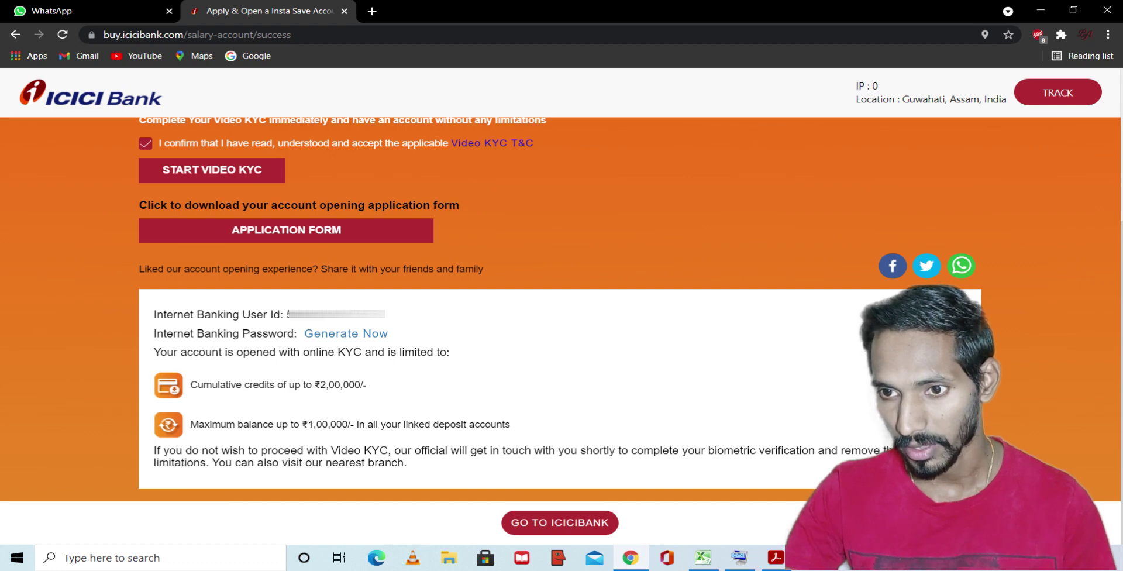
scroll(562, 310, "up", 4)
scroll(562, 310, "down", 4)
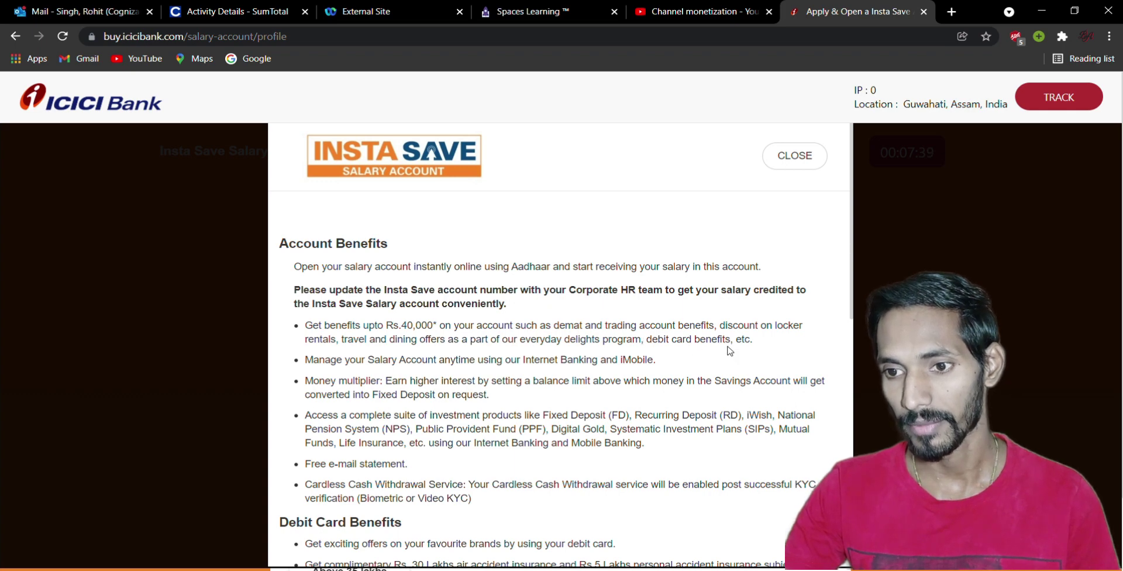
scroll(436, 348, "down", 1)
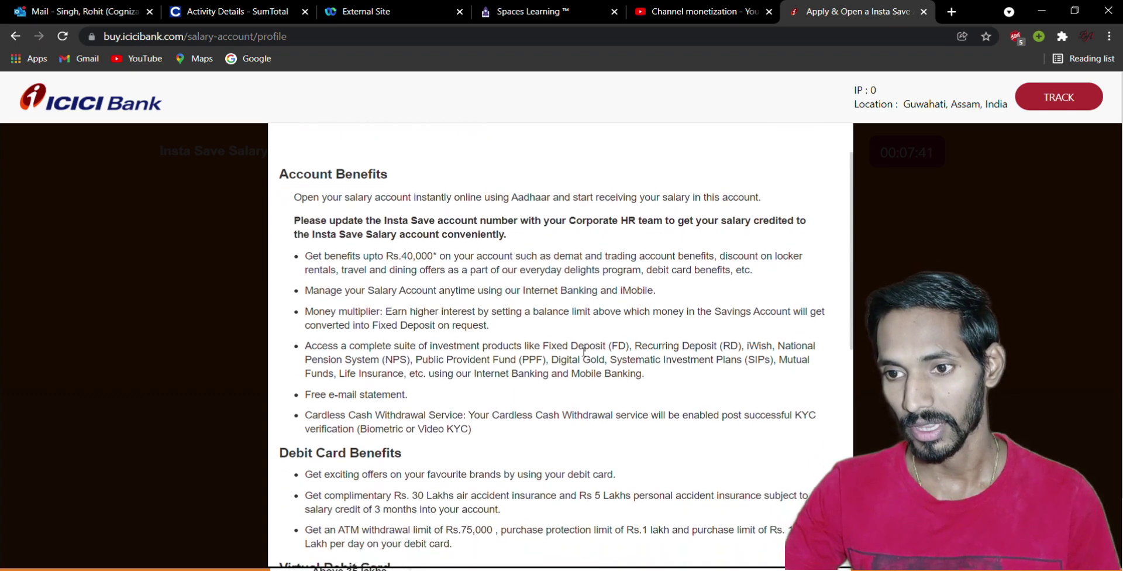
scroll(478, 352, "down", 1)
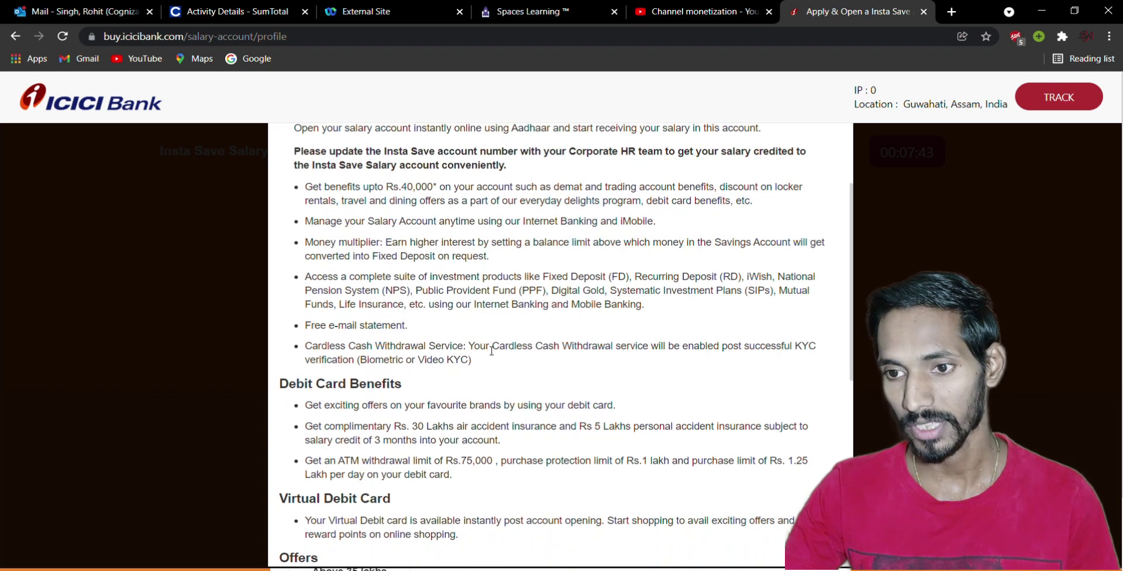
scroll(433, 397, "down", 1)
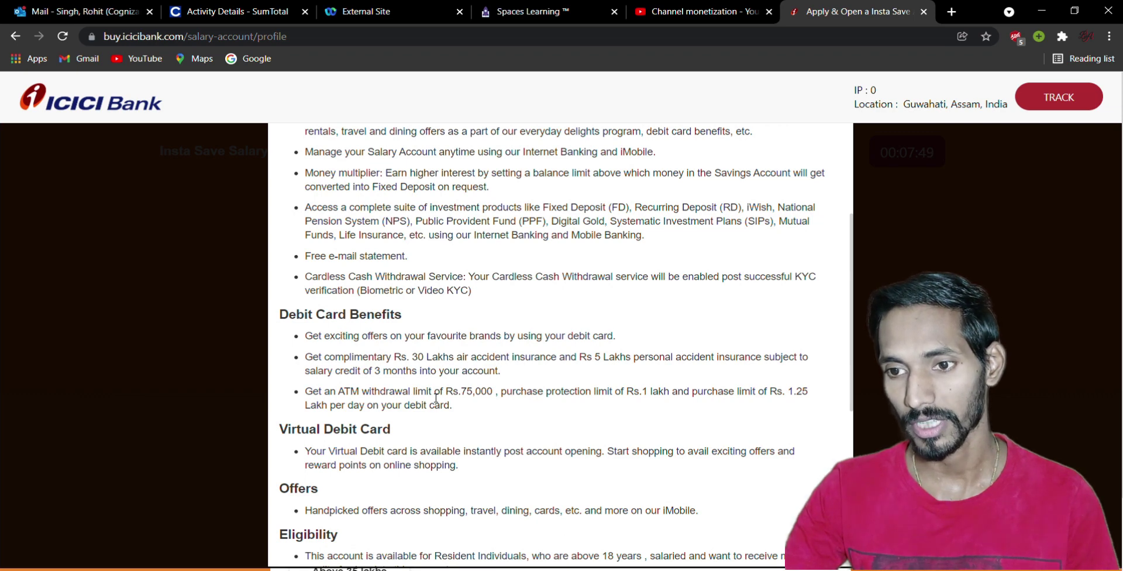
scroll(436, 398, "down", 1)
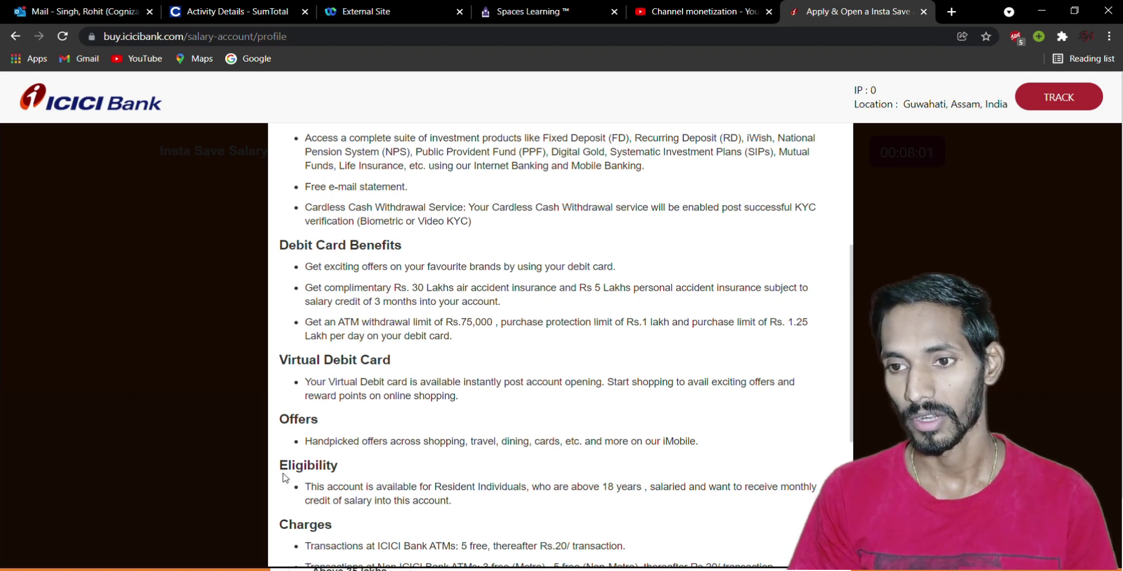
scroll(285, 477, "down", 1)
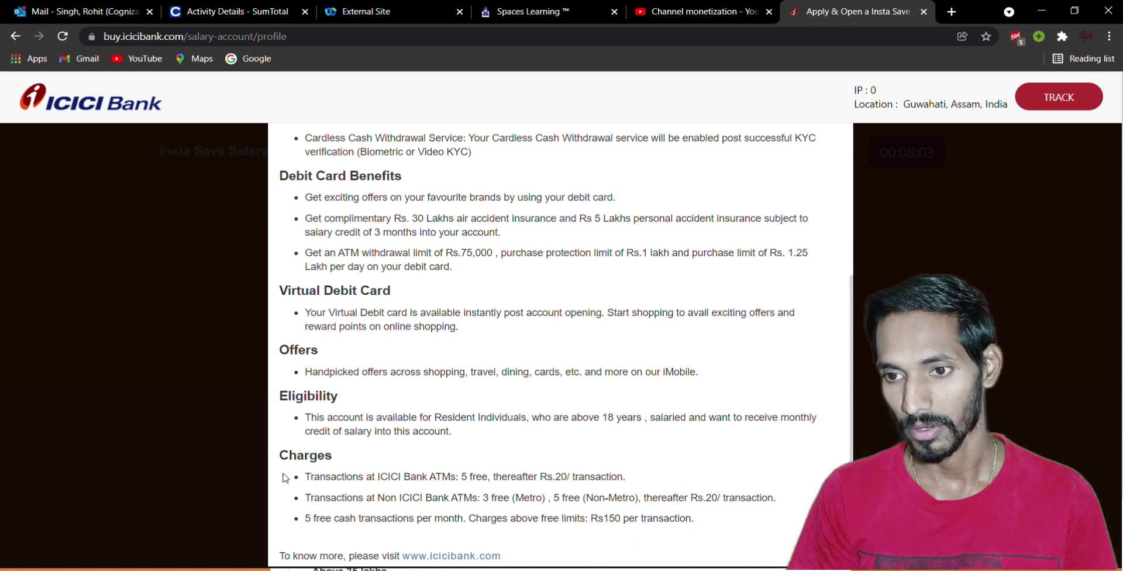
scroll(285, 477, "down", 1)
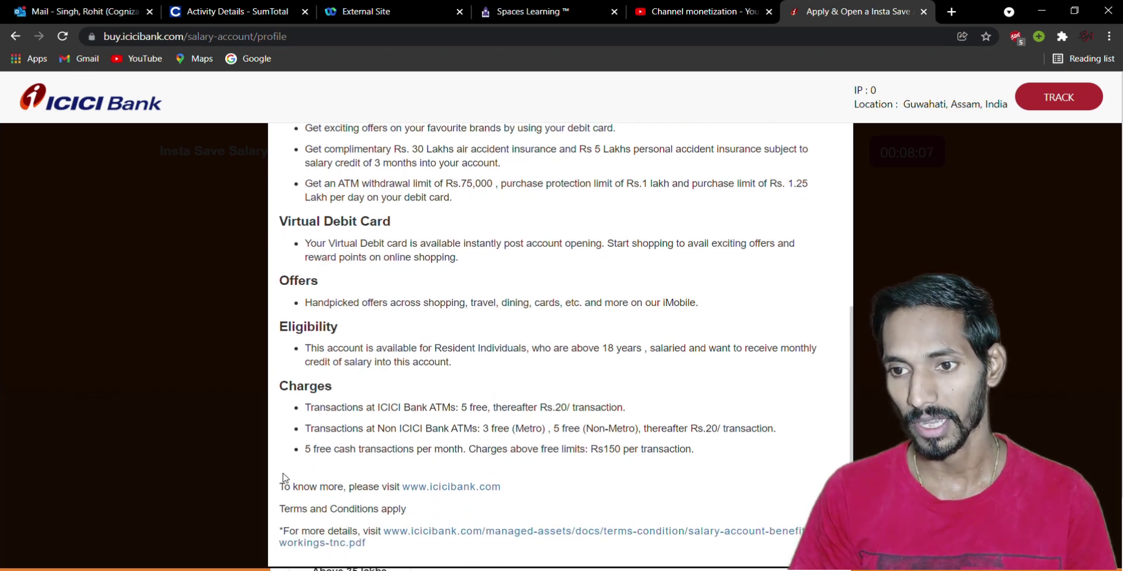
scroll(285, 477, "down", 1)
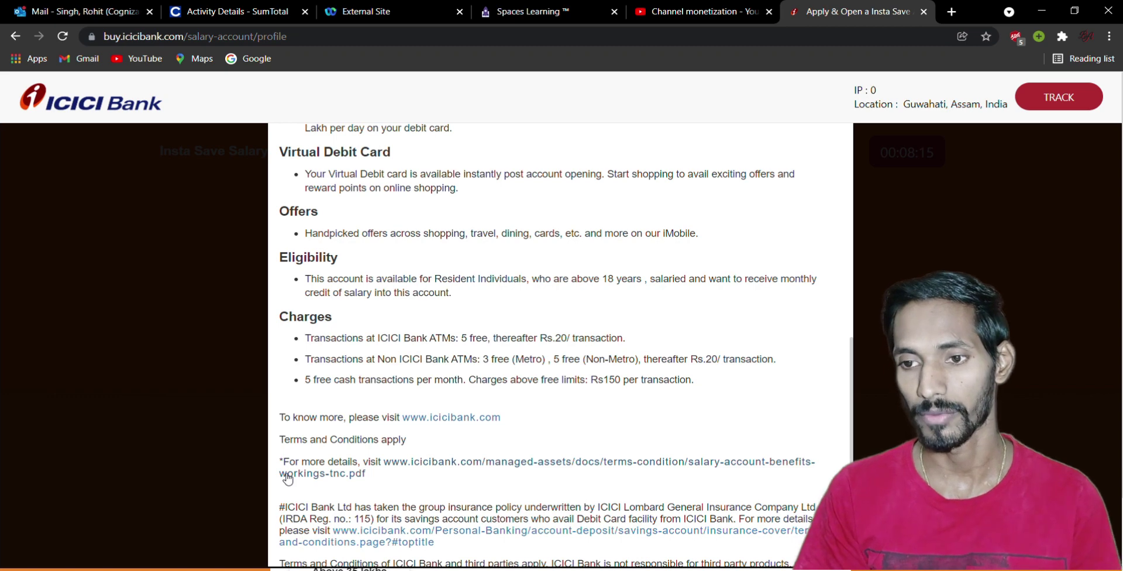
scroll(288, 479, "down", 1)
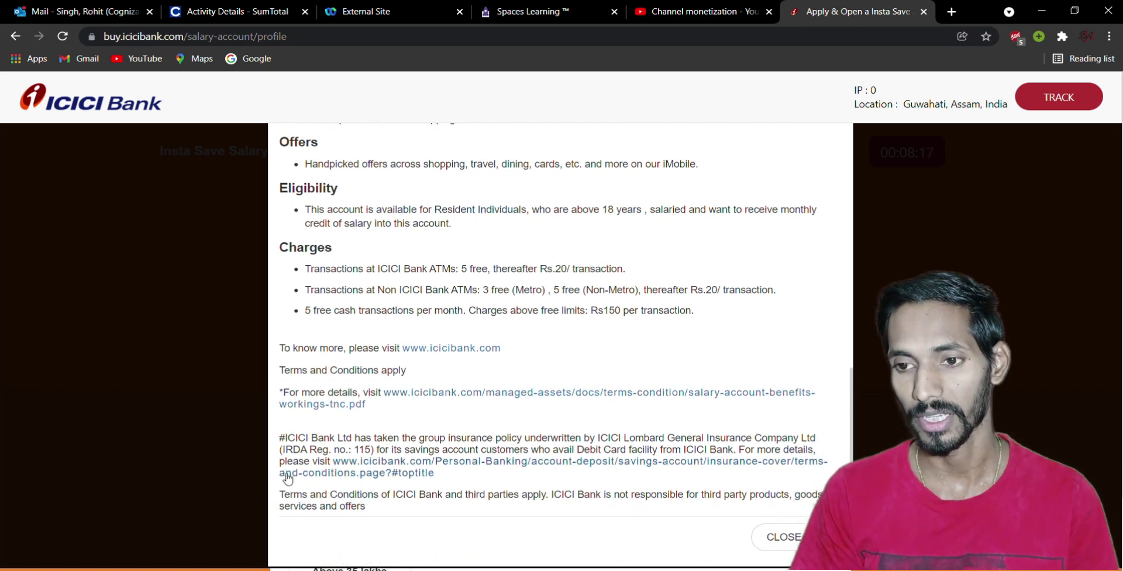